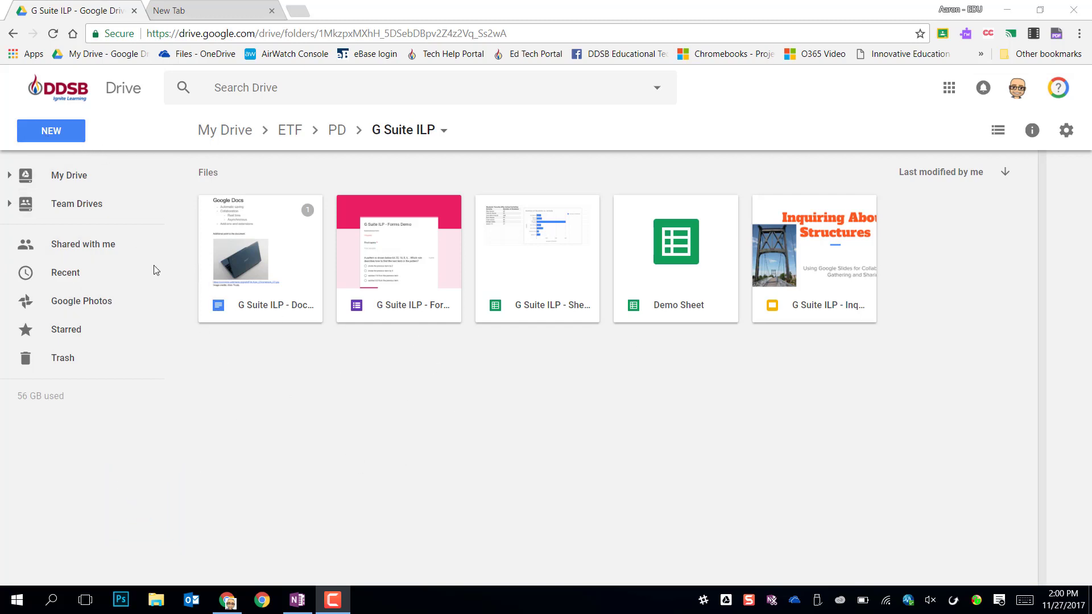
Start a new Google Site from the G Suite ILP folder using Drive's New menu
{"action": "left_click", "coordinate": [59, 137]}
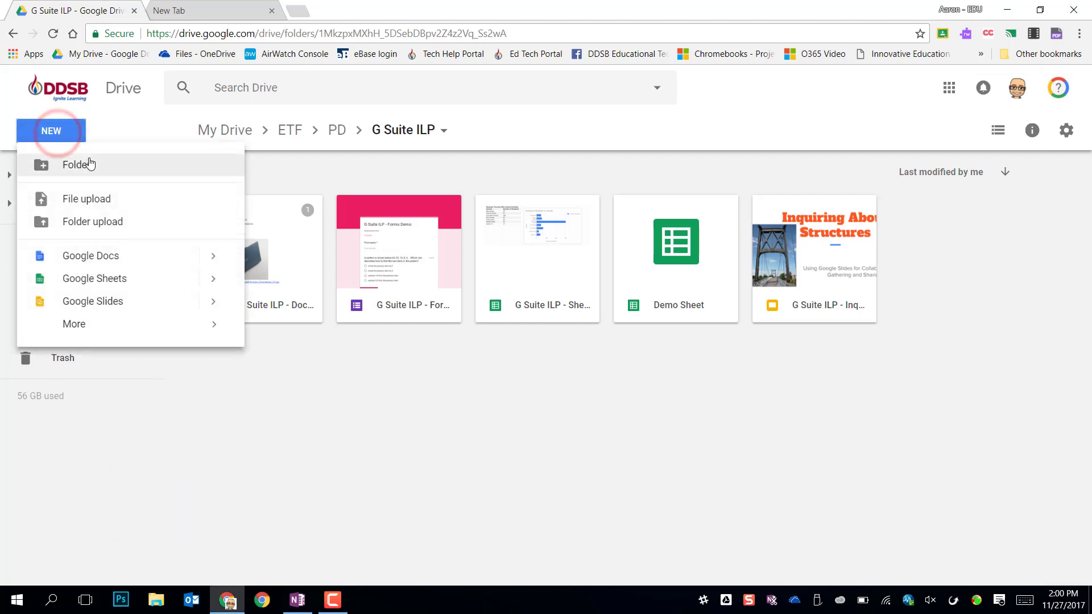
{"action": "mouse_move", "coordinate": [199, 334]}
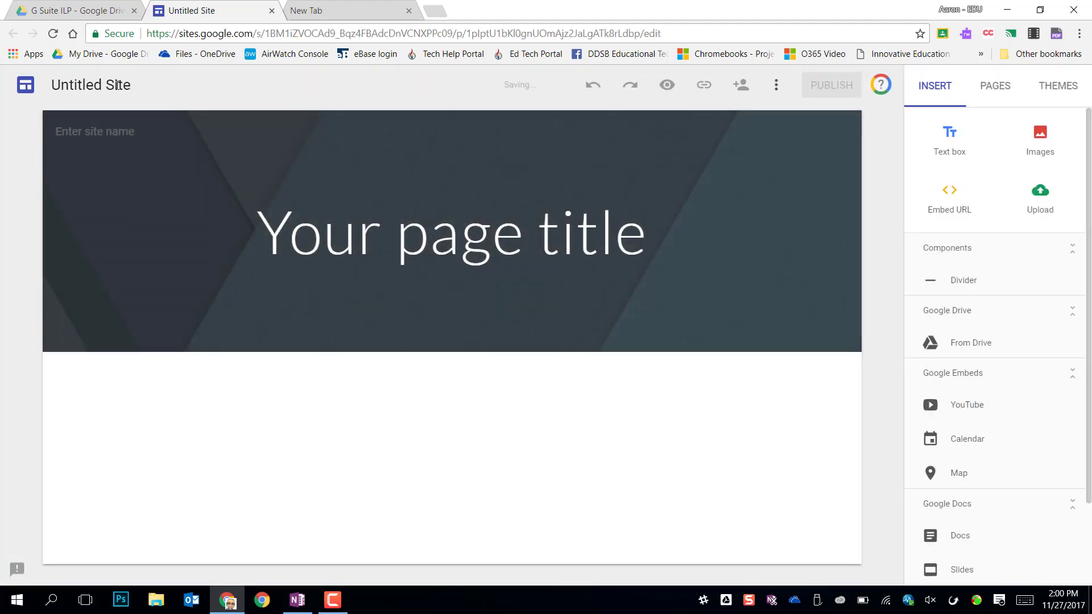
Rename the site 'G Suite ILP Sites Demo' and check its editor sharing settings
{"action": "left_click", "coordinate": [111, 87]}
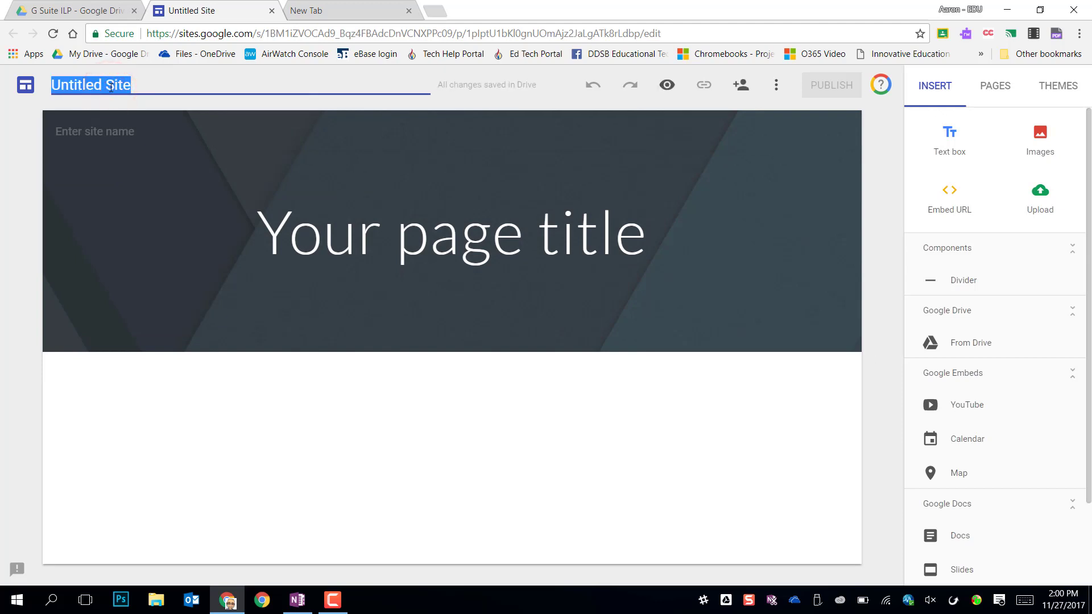
{"action": "type", "text": "G Suite ILP Sites Demo"}
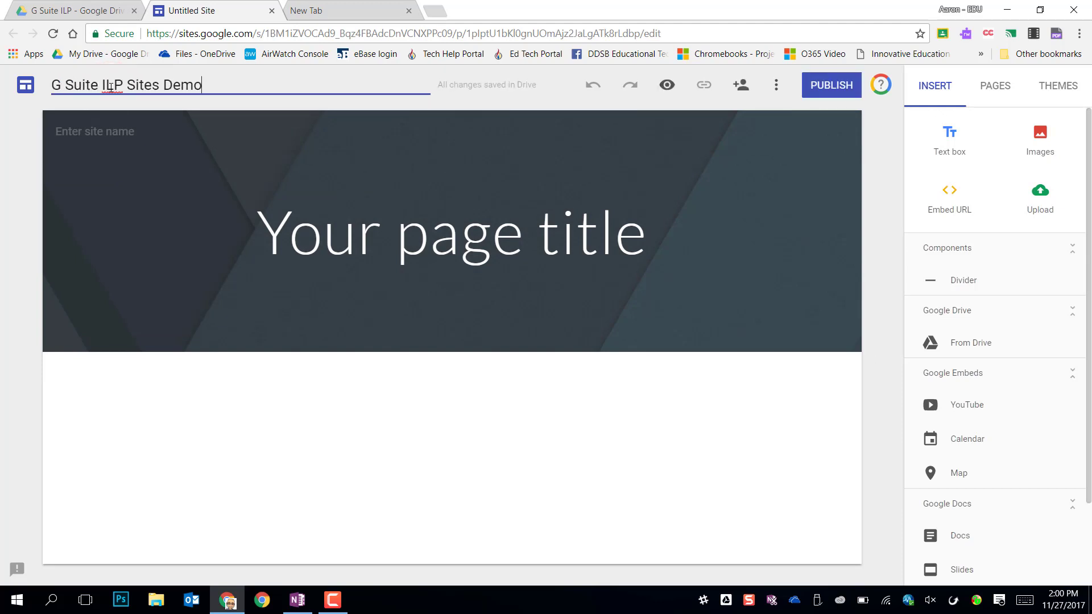
{"action": "key", "text": "Return"}
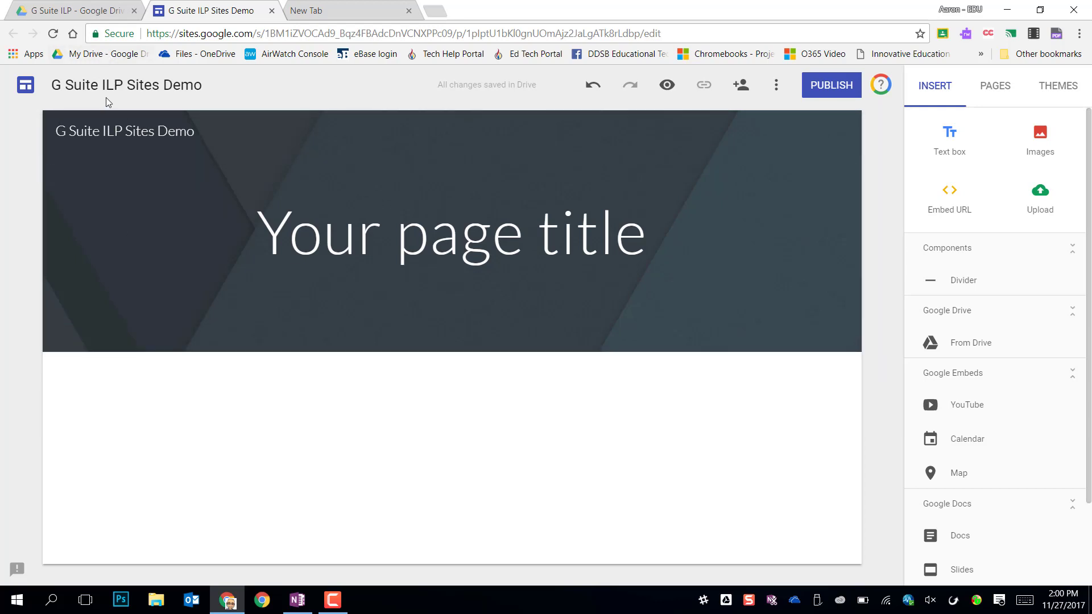
{"action": "left_click", "coordinate": [742, 86]}
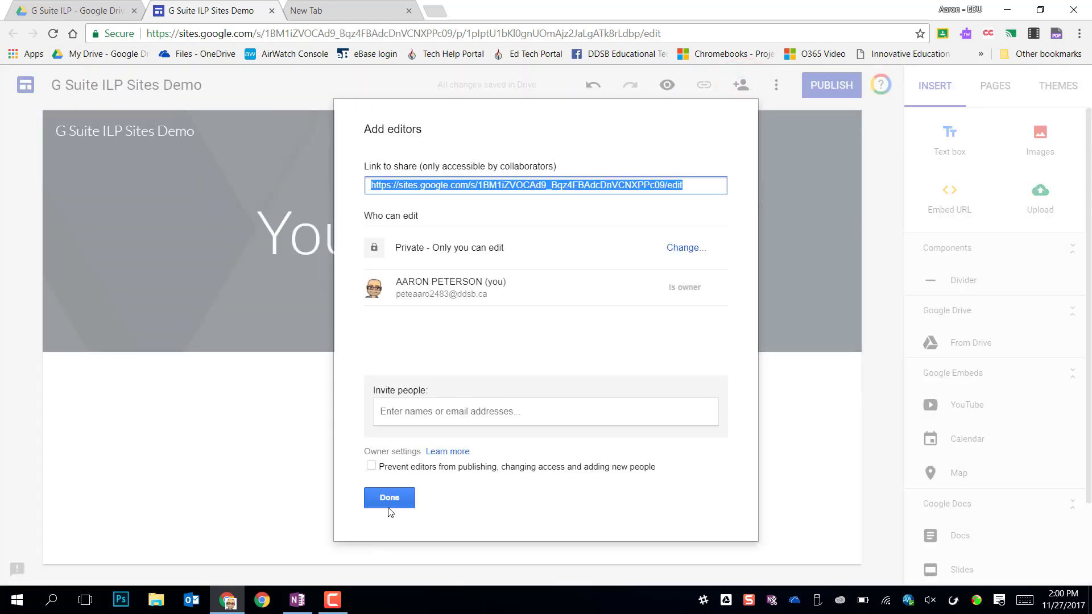
{"action": "left_click", "coordinate": [390, 498]}
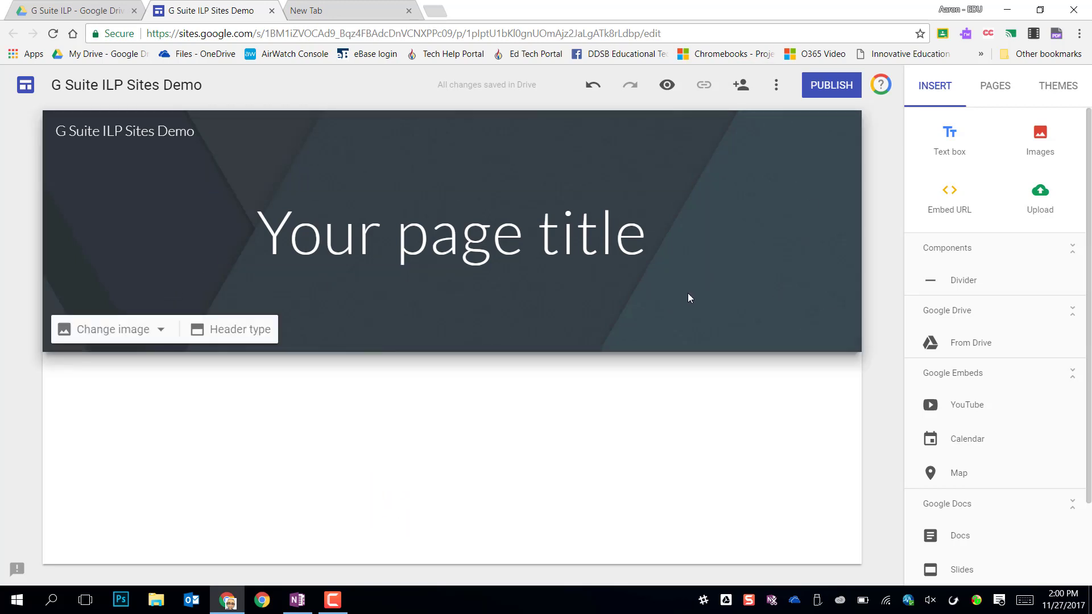
Set the header background to the typewriter keys photo from the image gallery
{"action": "left_click", "coordinate": [162, 333]}
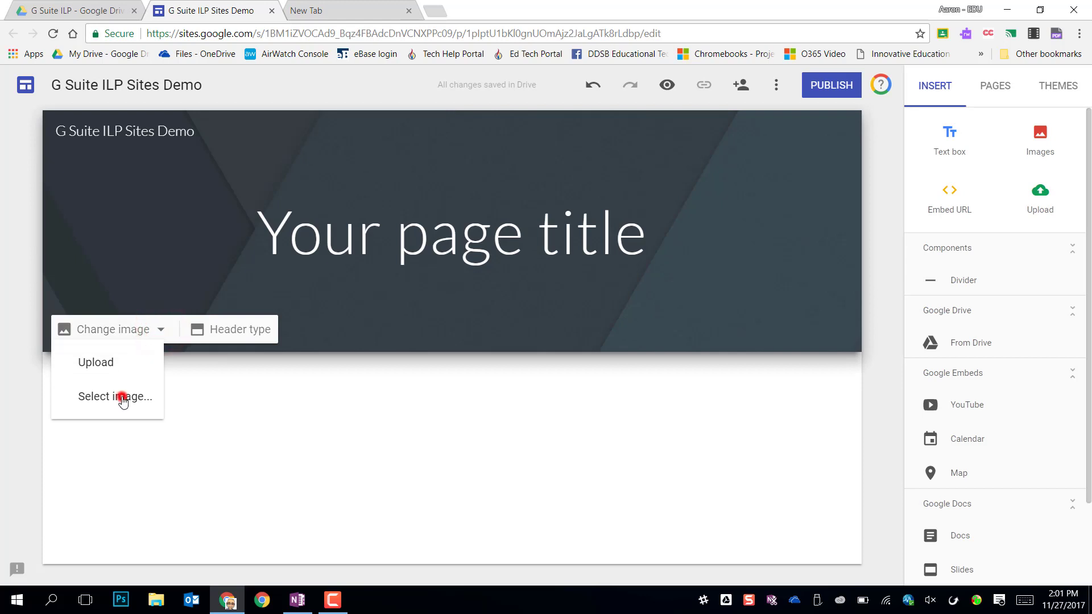
{"action": "left_click", "coordinate": [122, 398]}
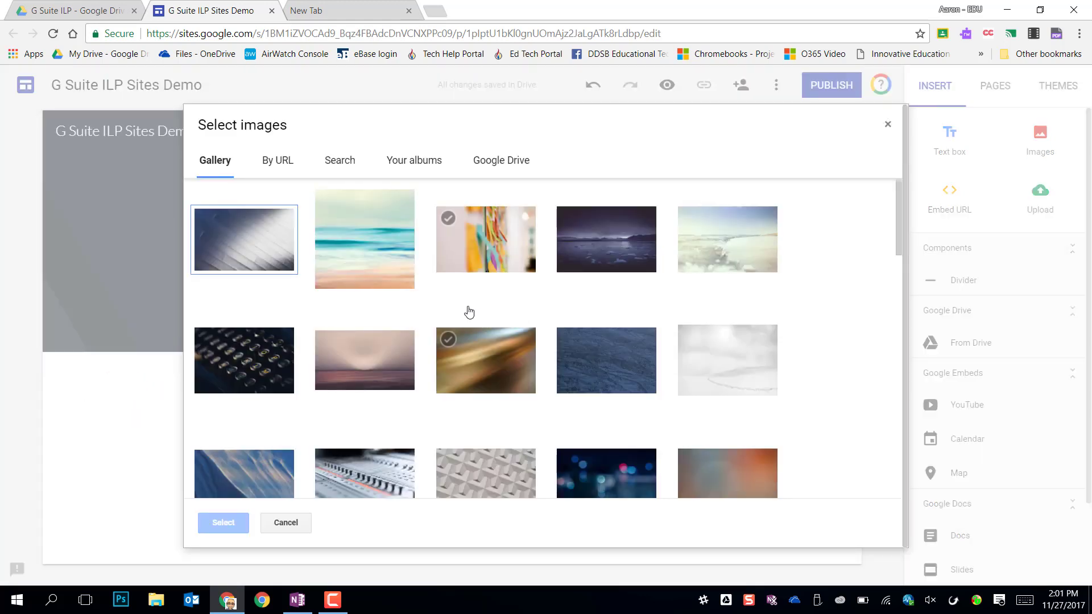
{"action": "left_click", "coordinate": [230, 355]}
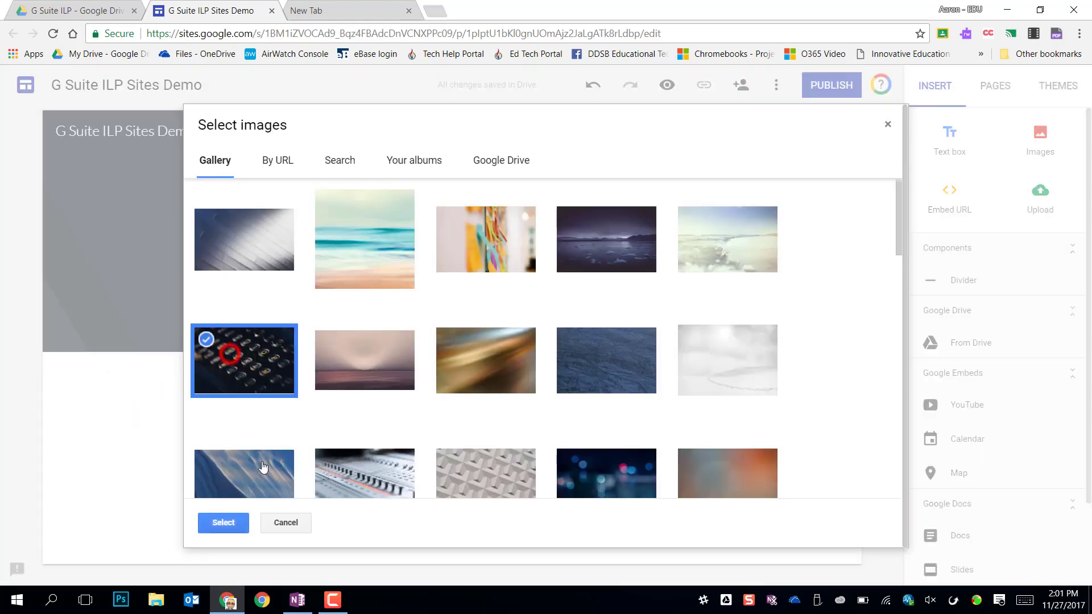
{"action": "left_click", "coordinate": [222, 523]}
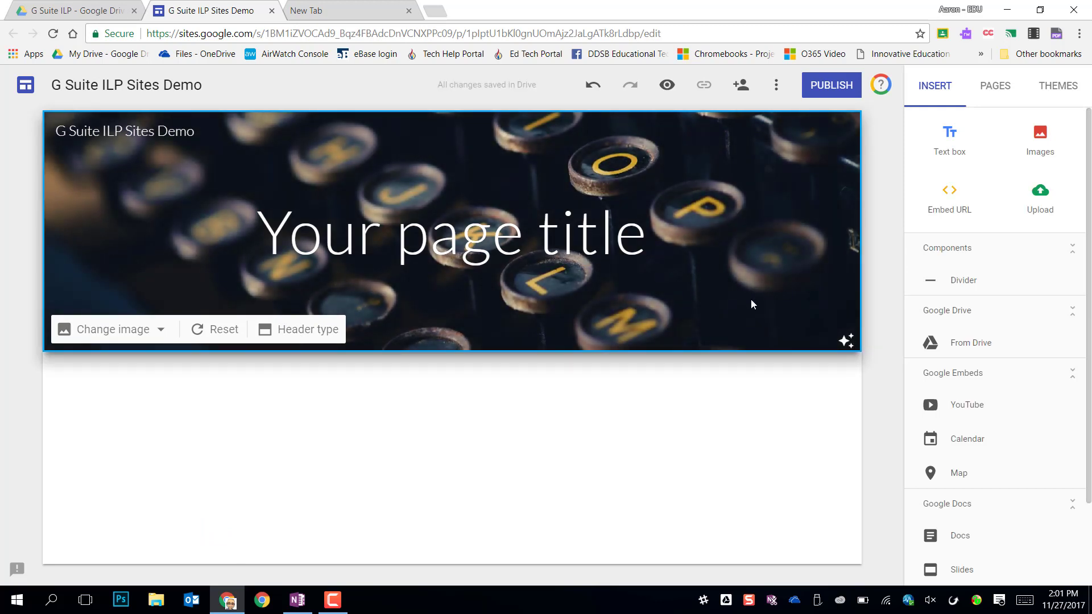
Retitle the page 'Grade 8 History Resources', keeping it in Title style
{"action": "triple_click", "coordinate": [452, 241]}
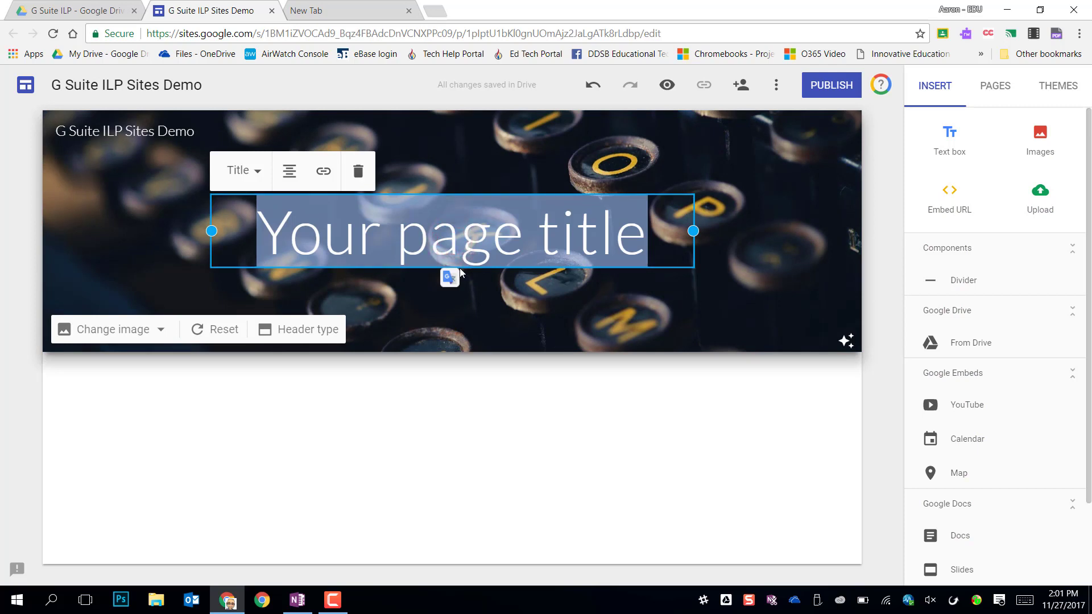
{"action": "type", "text": "Hisot"}
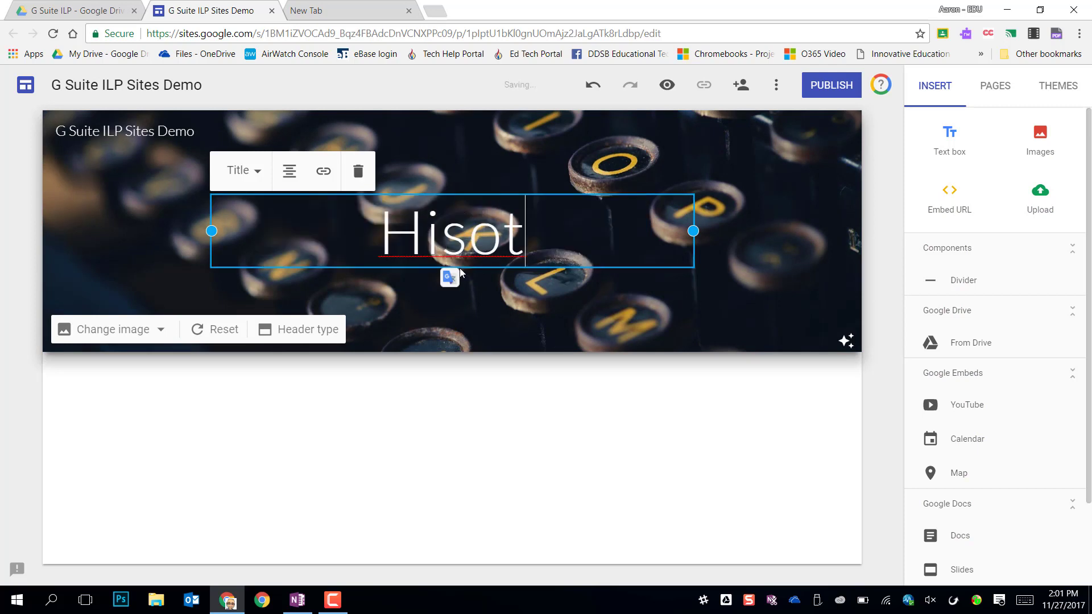
{"action": "key", "text": "BackSpace"}
{"action": "key", "text": "BackSpace"}
{"action": "key", "text": "BackSpace"}
{"action": "key", "text": "BackSpace"}
{"action": "key", "text": "BackSpace"}
{"action": "type", "text": "Grade 8 "}
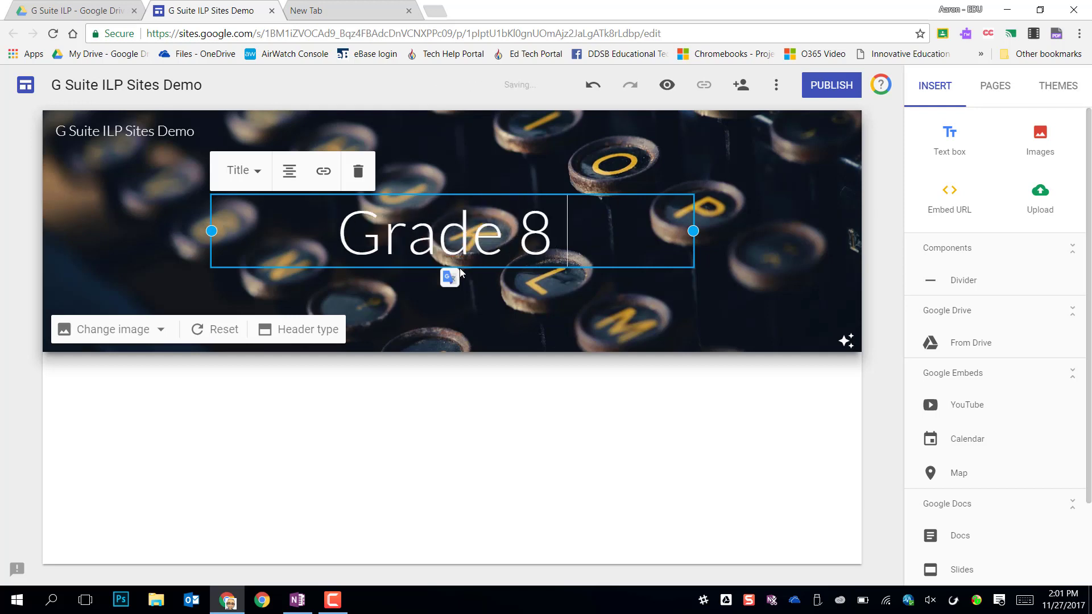
{"action": "type", "text": "History Resources"}
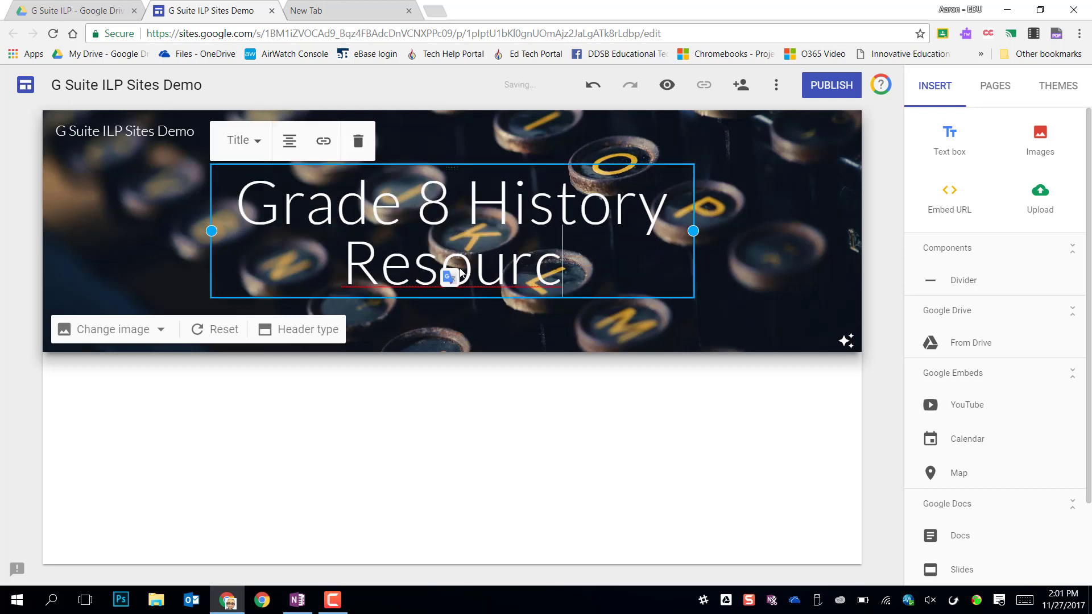
{"action": "triple_click", "coordinate": [575, 250]}
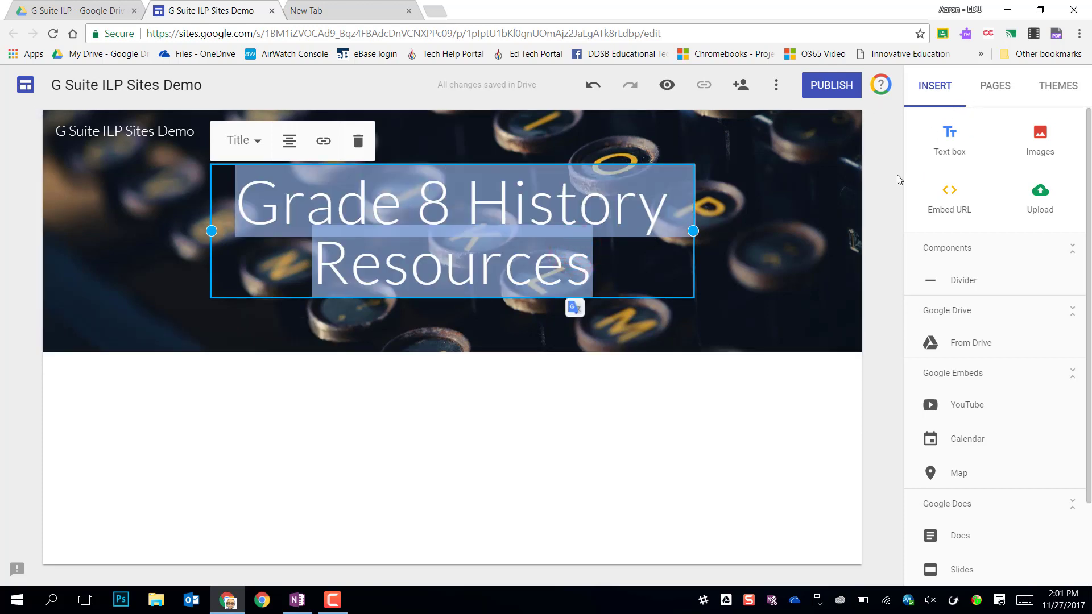
{"action": "left_click", "coordinate": [254, 140]}
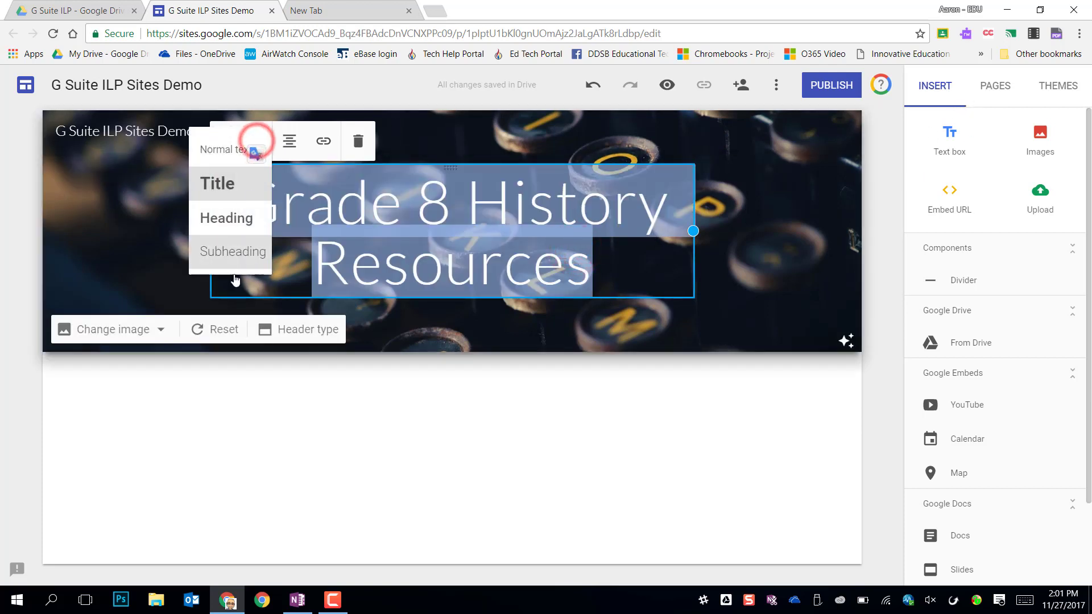
{"action": "left_click", "coordinate": [782, 281]}
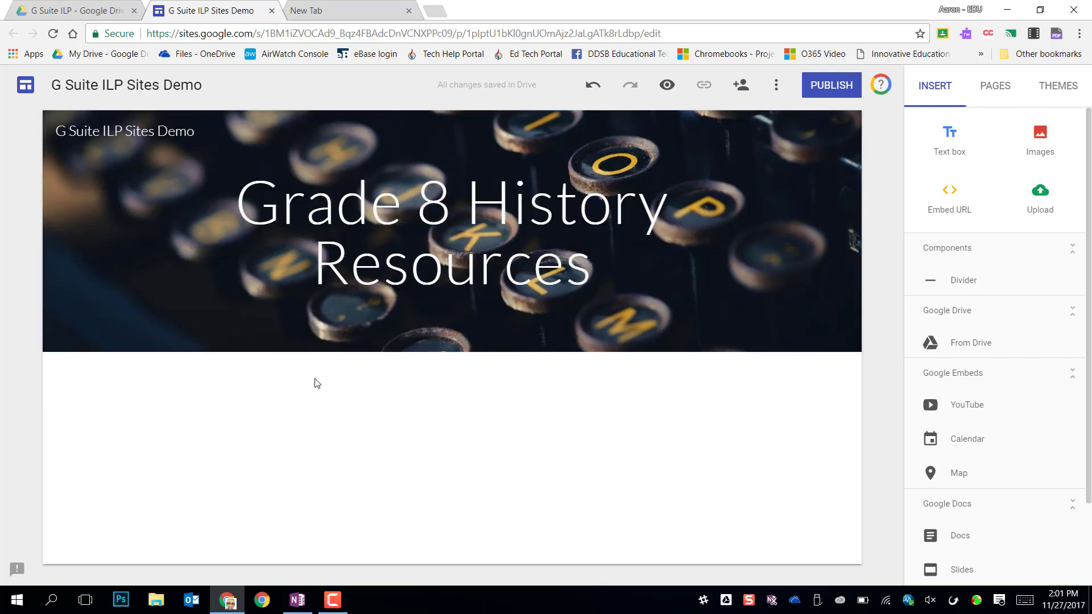
{"action": "left_click", "coordinate": [223, 421]}
{"action": "left_click", "coordinate": [114, 406]}
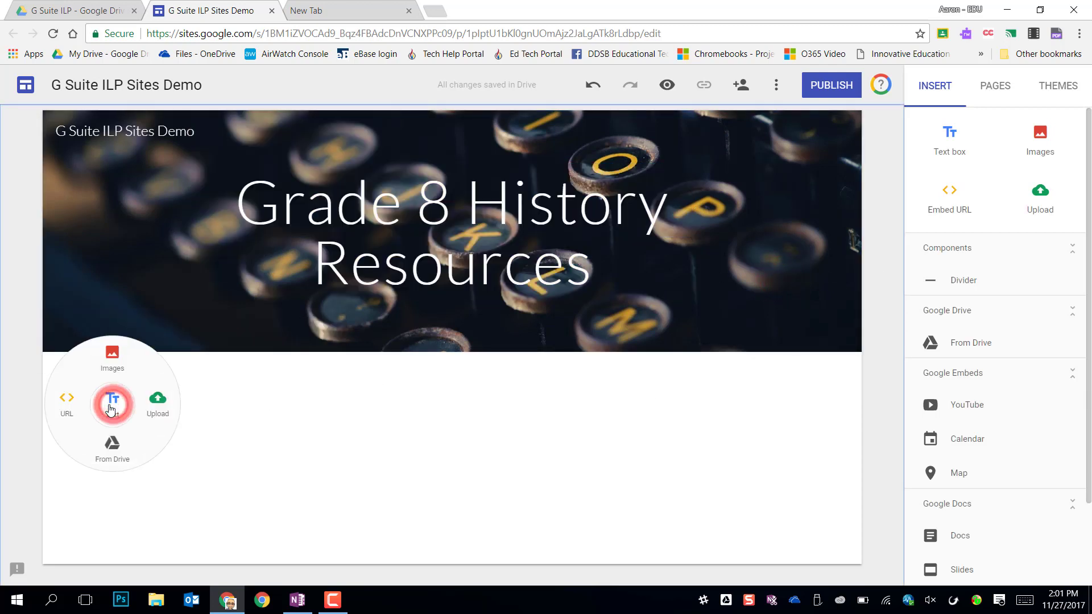
{"action": "left_click", "coordinate": [112, 364]}
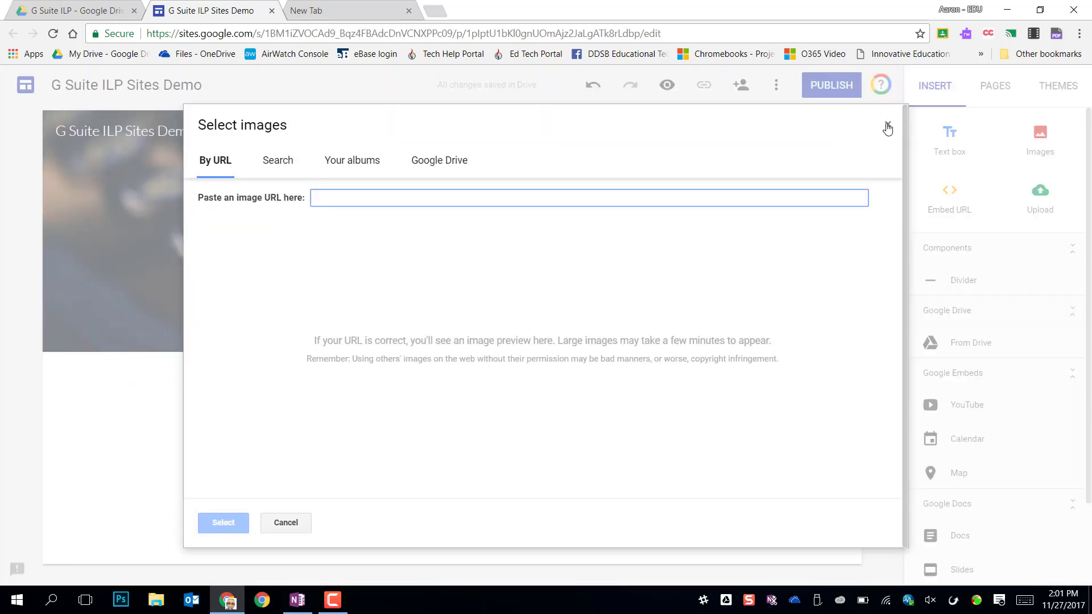
{"action": "left_click", "coordinate": [887, 126]}
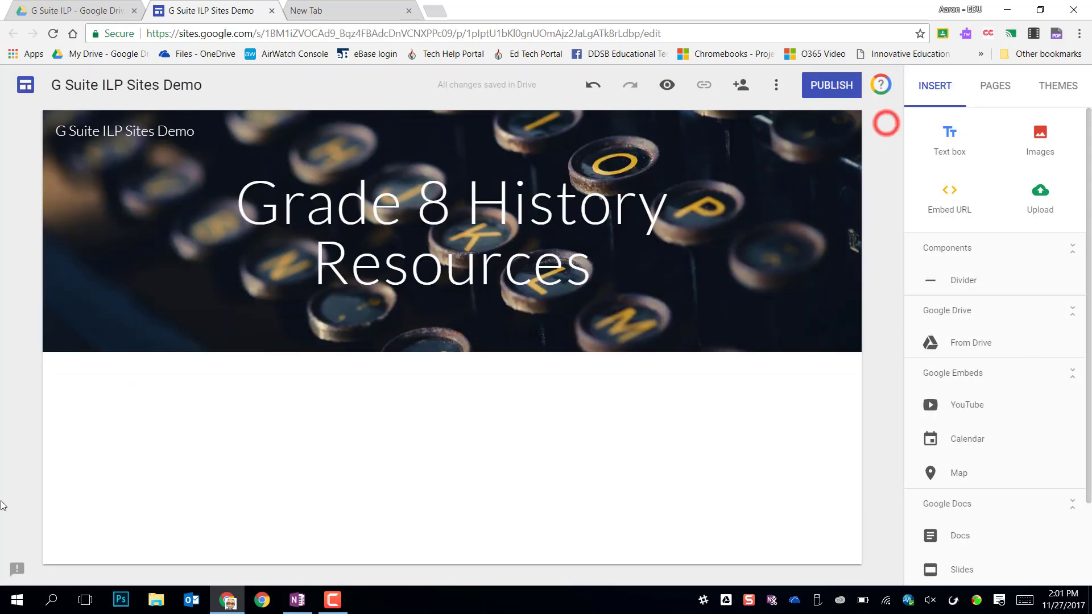
{"action": "double_click", "coordinate": [88, 409]}
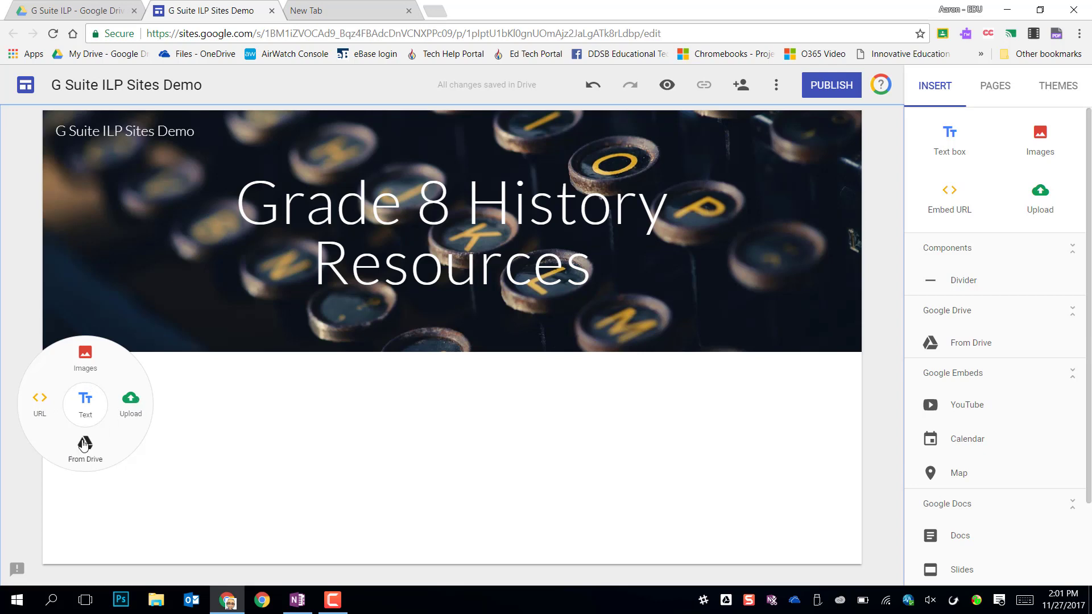
{"action": "left_click", "coordinate": [503, 426]}
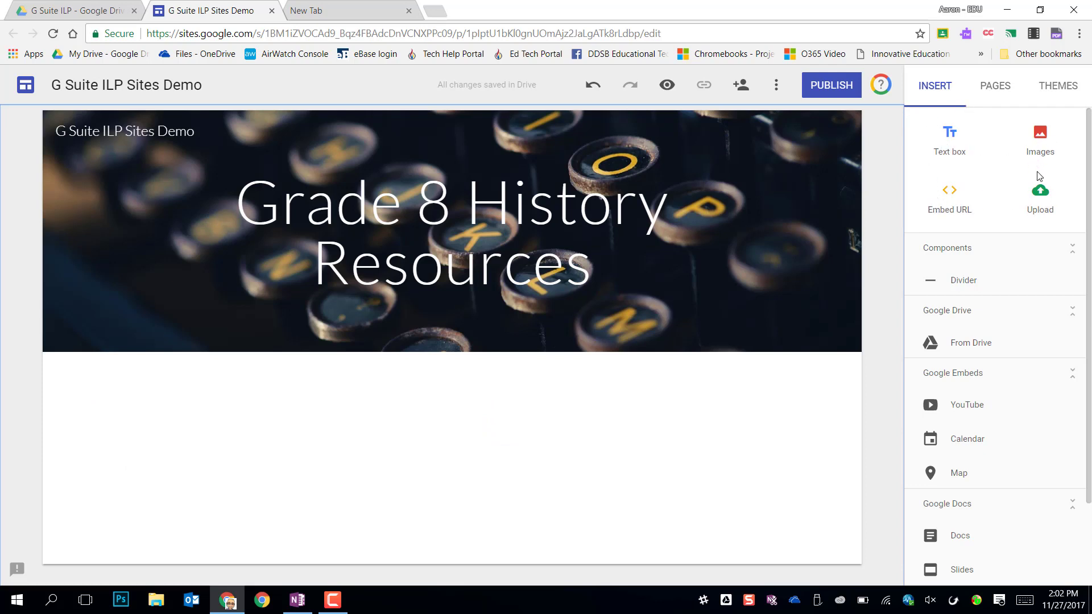
{"action": "scroll", "coordinate": [974, 406], "scroll_direction": "down", "scroll_amount": 2}
Insert an image by searching Google images for 'history' and picking the stone ruins photo
{"action": "left_click", "coordinate": [932, 105]}
{"action": "double_click", "coordinate": [155, 390]}
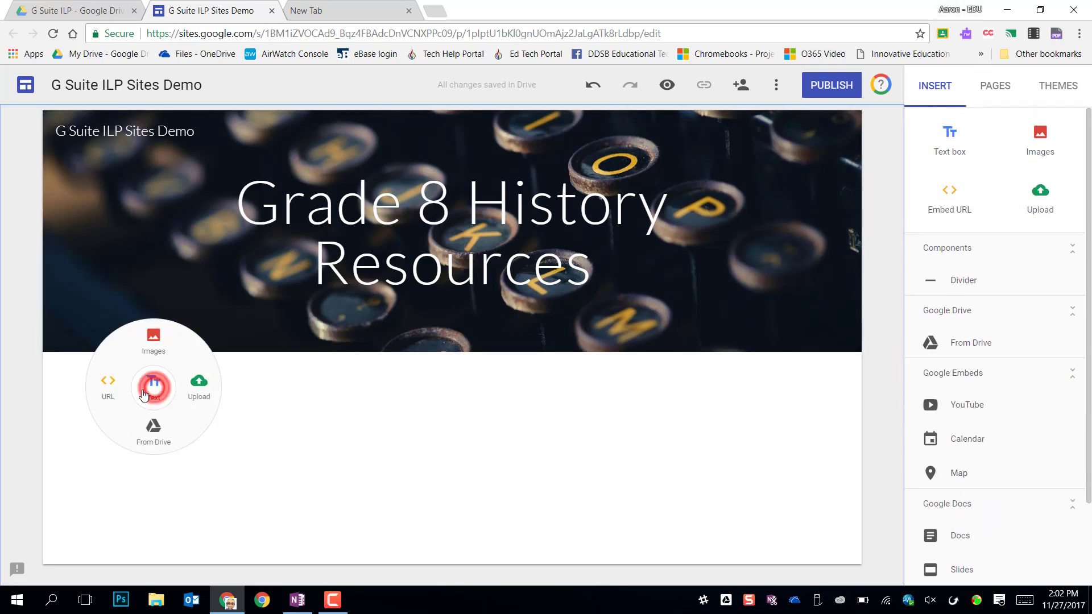
{"action": "left_click", "coordinate": [156, 337]}
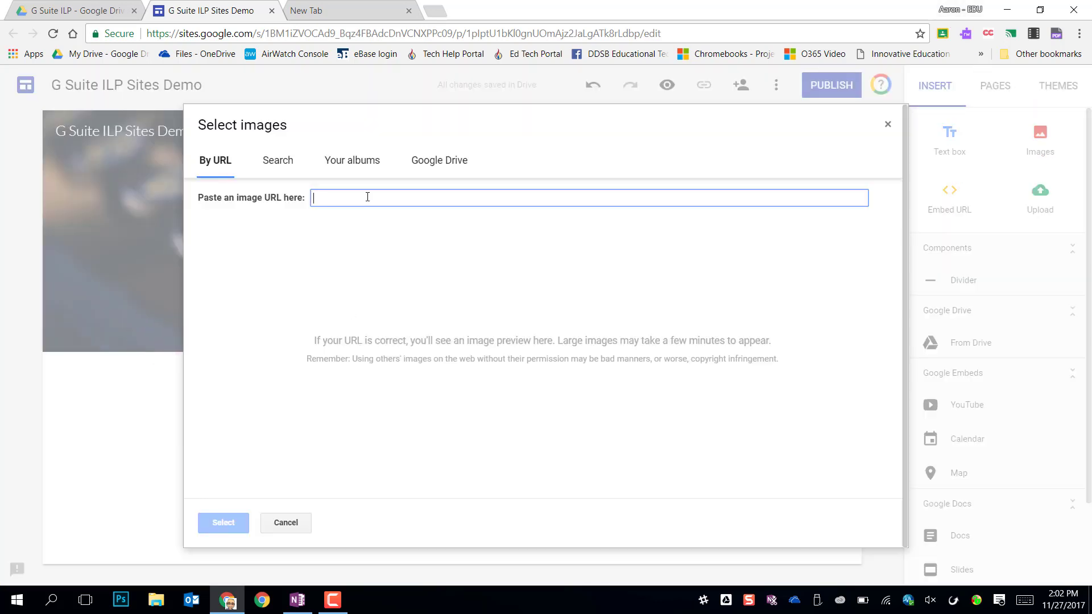
{"action": "left_click", "coordinate": [291, 162]}
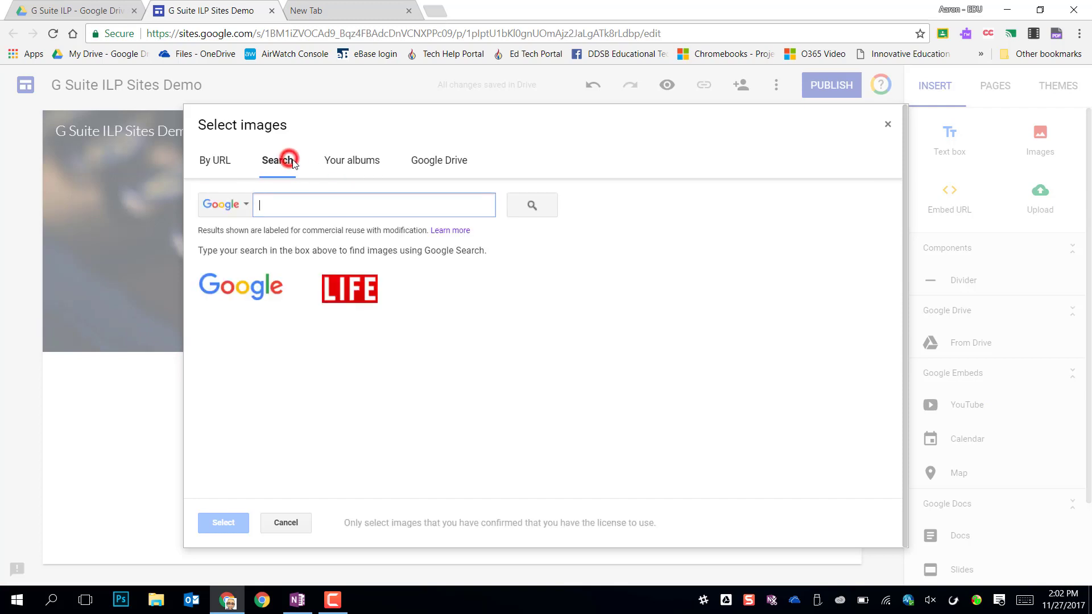
{"action": "type", "text": "history"}
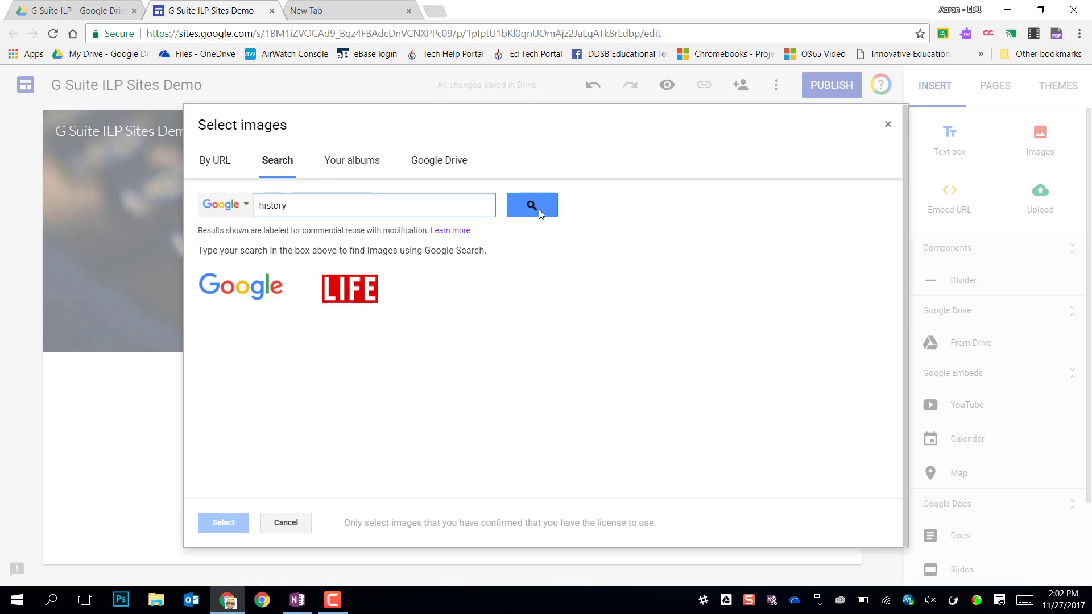
{"action": "left_click", "coordinate": [536, 209]}
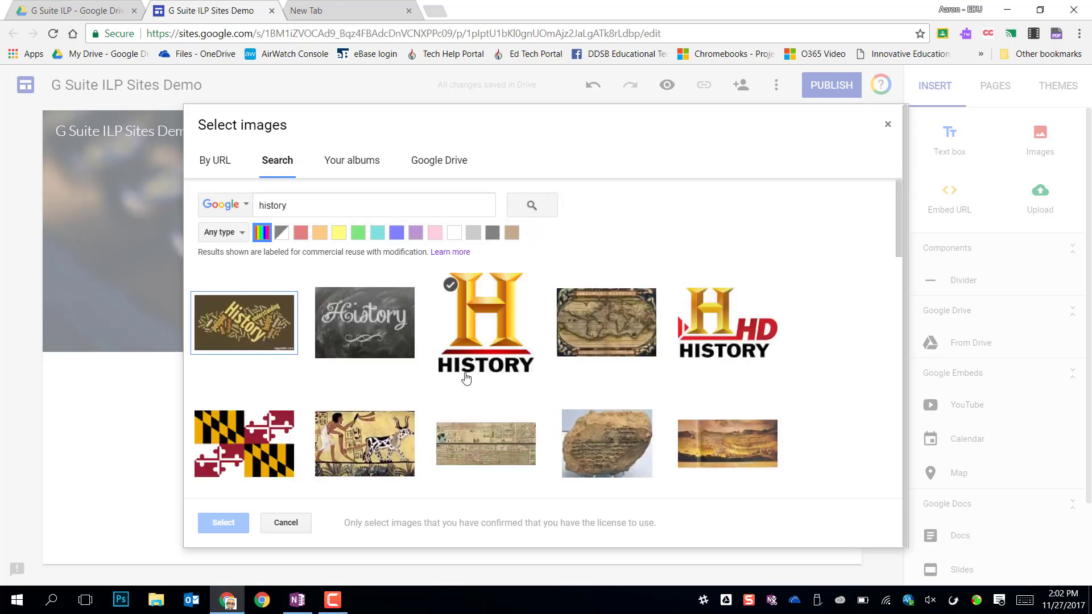
{"action": "scroll", "coordinate": [444, 382], "scroll_direction": "down", "scroll_amount": 3}
{"action": "scroll", "coordinate": [501, 361], "scroll_direction": "down", "scroll_amount": 3}
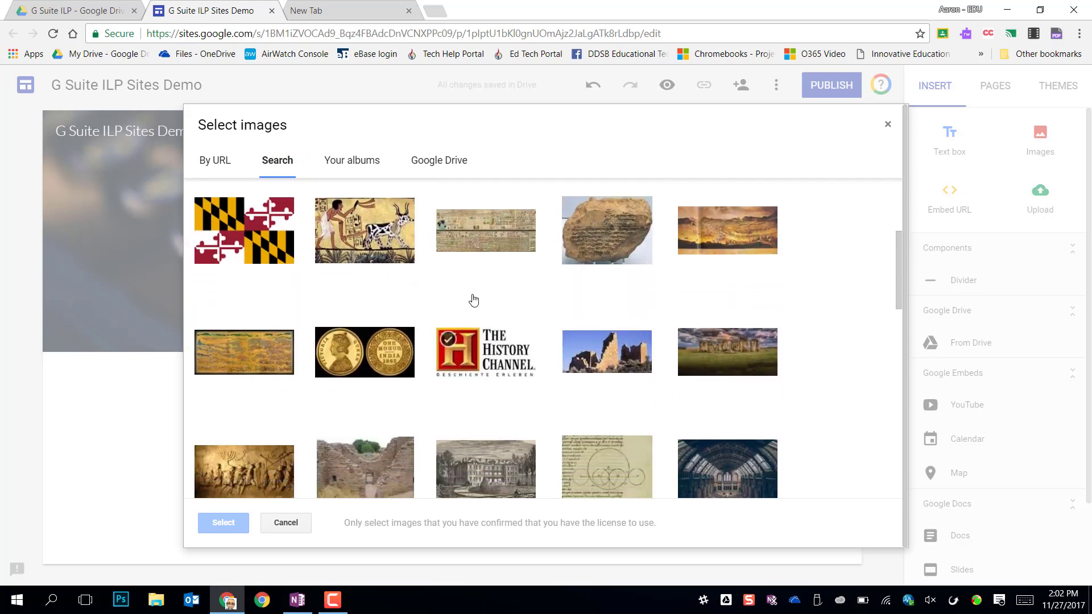
{"action": "left_click", "coordinate": [592, 300]}
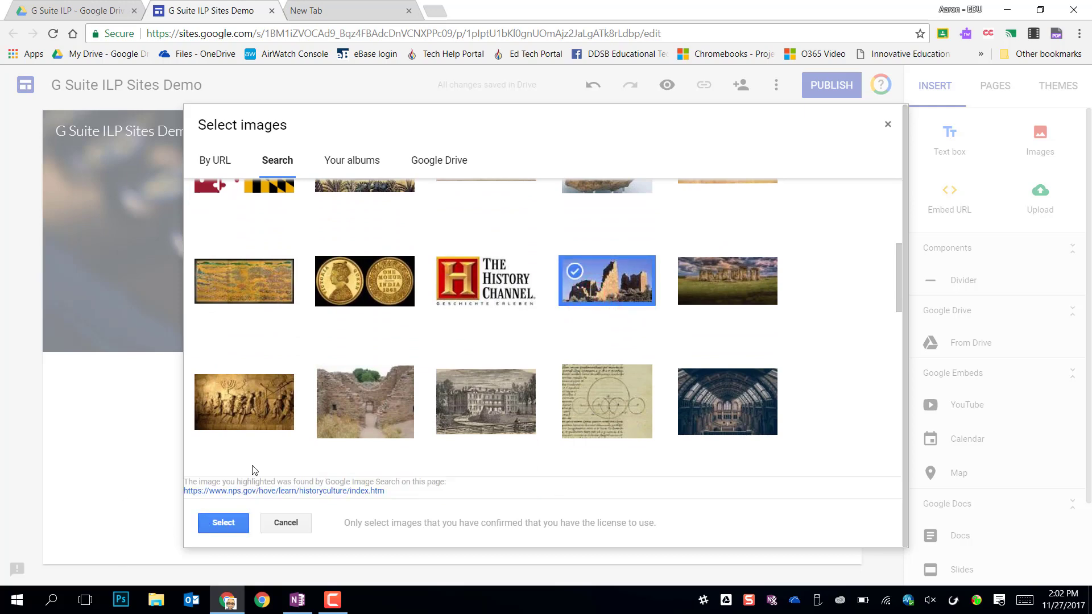
Place the ruins photo and shrink it to about two-fifths of the page width
{"action": "left_click", "coordinate": [225, 523]}
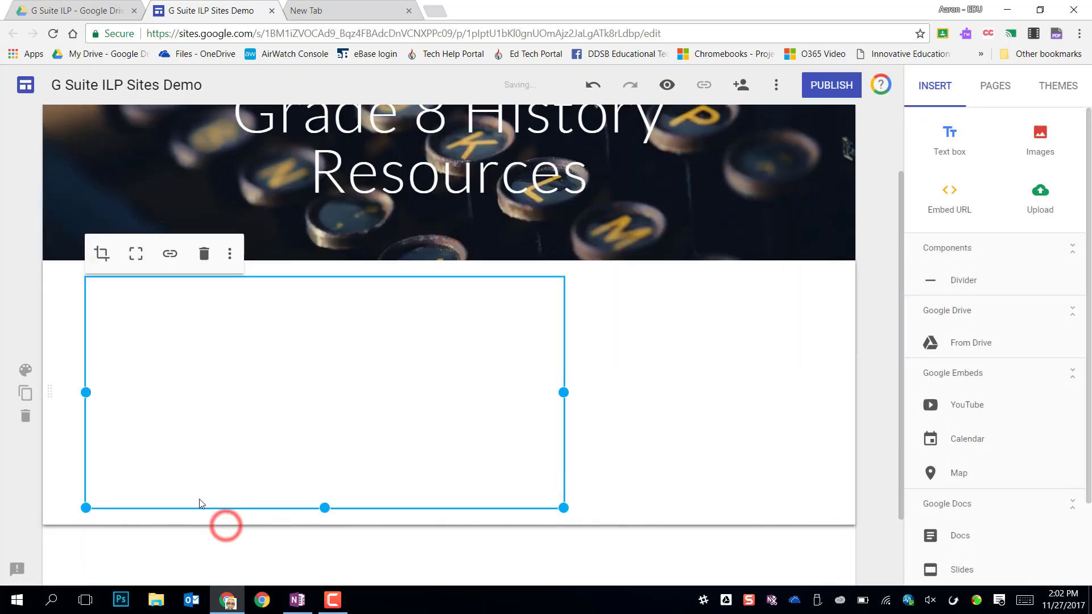
{"action": "scroll", "coordinate": [203, 505], "scroll_direction": "down", "scroll_amount": 2}
{"action": "left_click", "coordinate": [326, 309]}
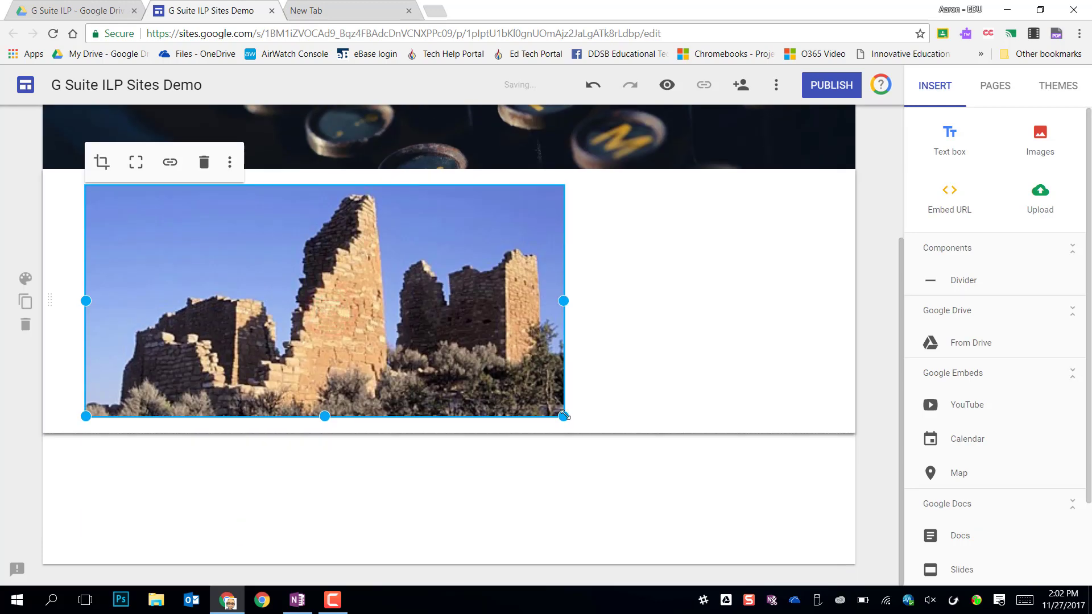
{"action": "left_click_drag", "start_coordinate": [563, 415], "coordinate": [471, 402]}
{"action": "left_click_drag", "start_coordinate": [551, 435], "coordinate": [440, 391]}
{"action": "left_click_drag", "start_coordinate": [563, 436], "coordinate": [424, 358]}
{"action": "left_click_drag", "start_coordinate": [465, 390], "coordinate": [470, 405]}
Insert a text box to the right of the ruins photo and type 'Check the'
{"action": "double_click", "coordinate": [540, 266]}
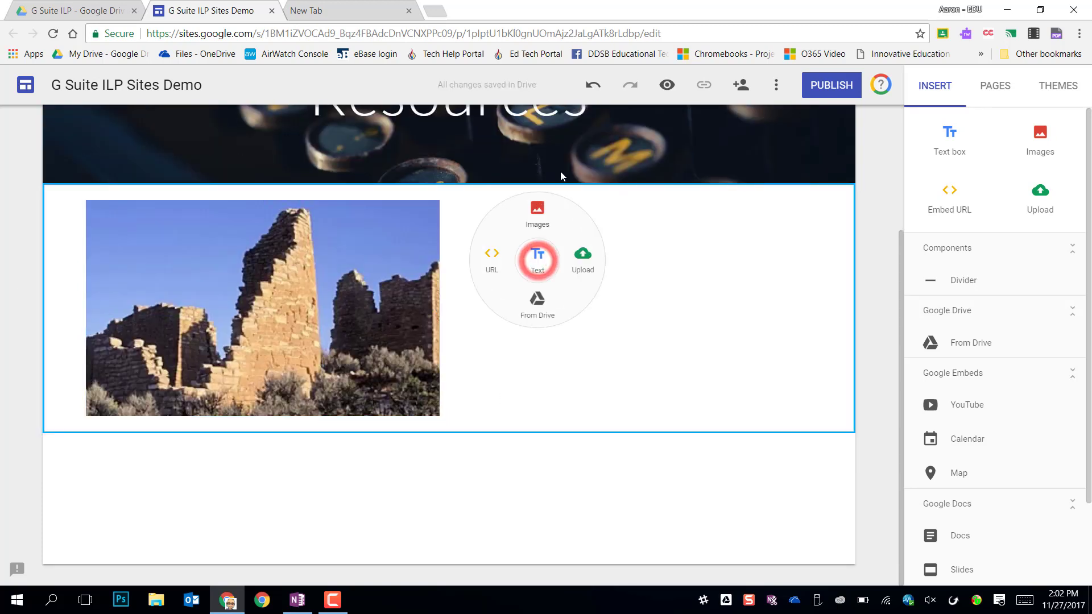
{"action": "left_click", "coordinate": [538, 259]}
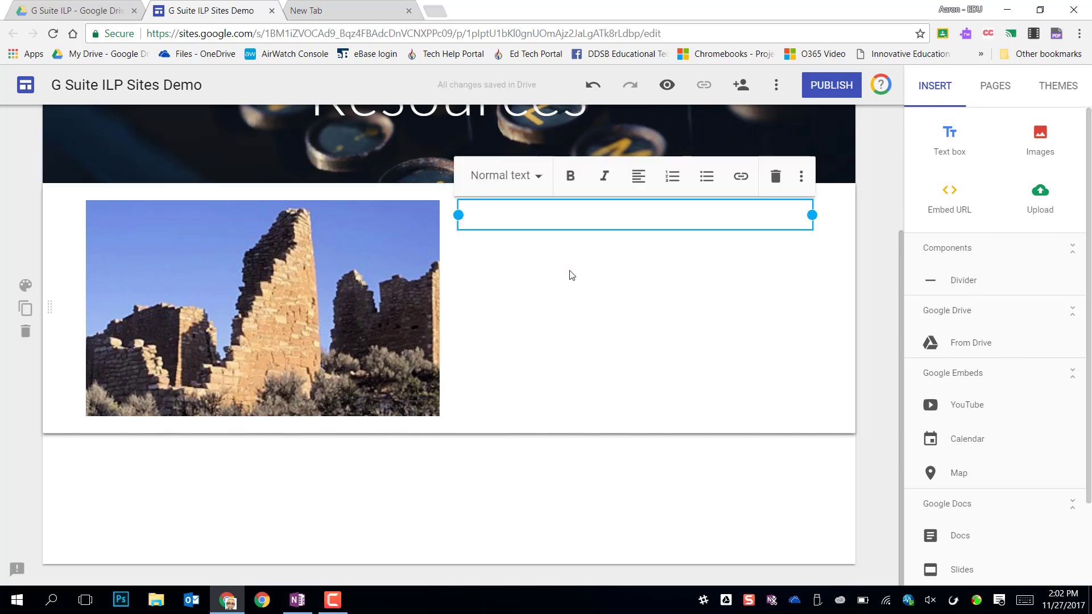
{"action": "type", "text": "Check the"}
Format 'Check out the History resources below.' as a Heading, leaving it without a link
{"action": "key", "text": "BackSpace"}
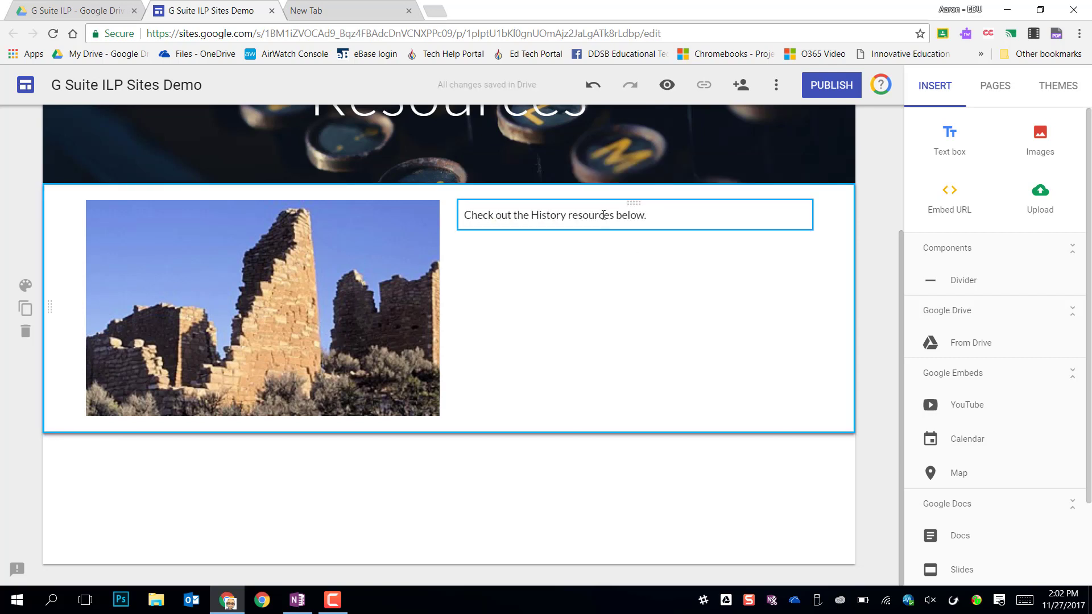
{"action": "triple_click", "coordinate": [602, 215]}
{"action": "left_click", "coordinate": [539, 177]}
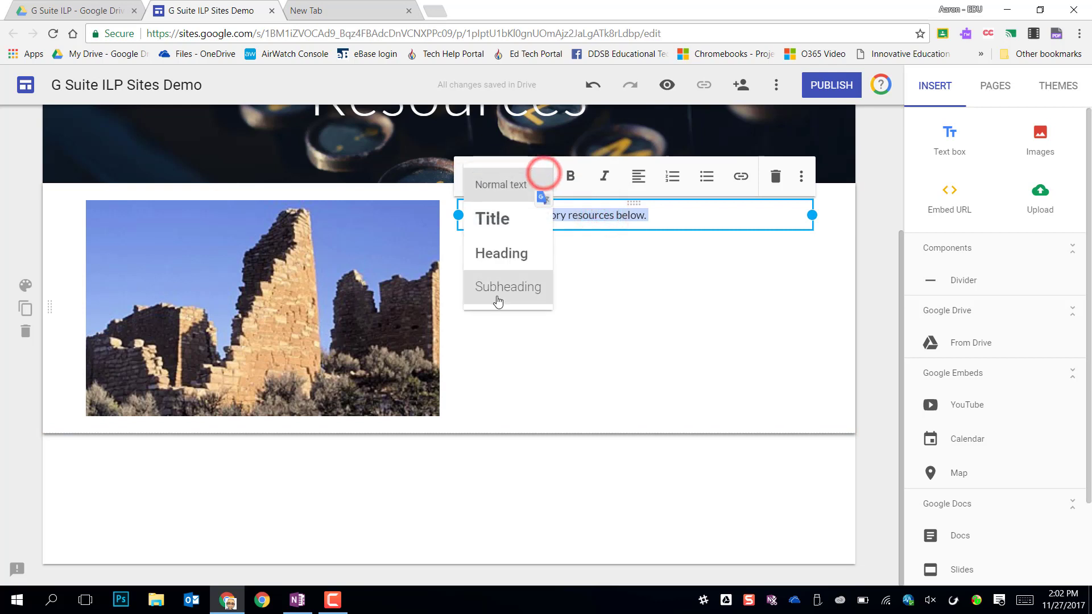
{"action": "left_click", "coordinate": [501, 251]}
{"action": "left_click", "coordinate": [636, 317]}
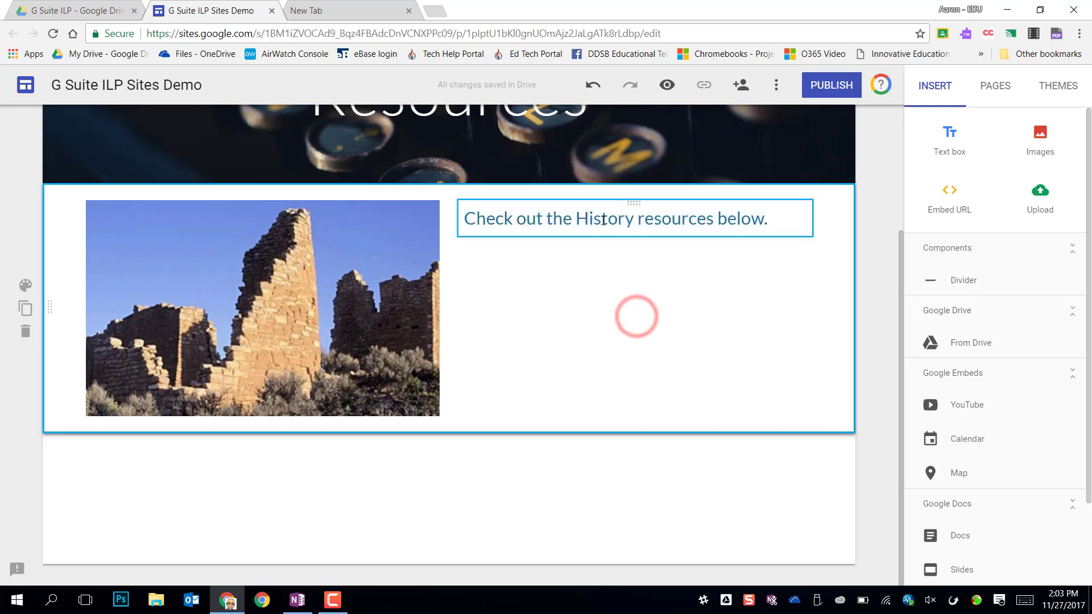
{"action": "triple_click", "coordinate": [601, 219]}
{"action": "left_click", "coordinate": [589, 178]}
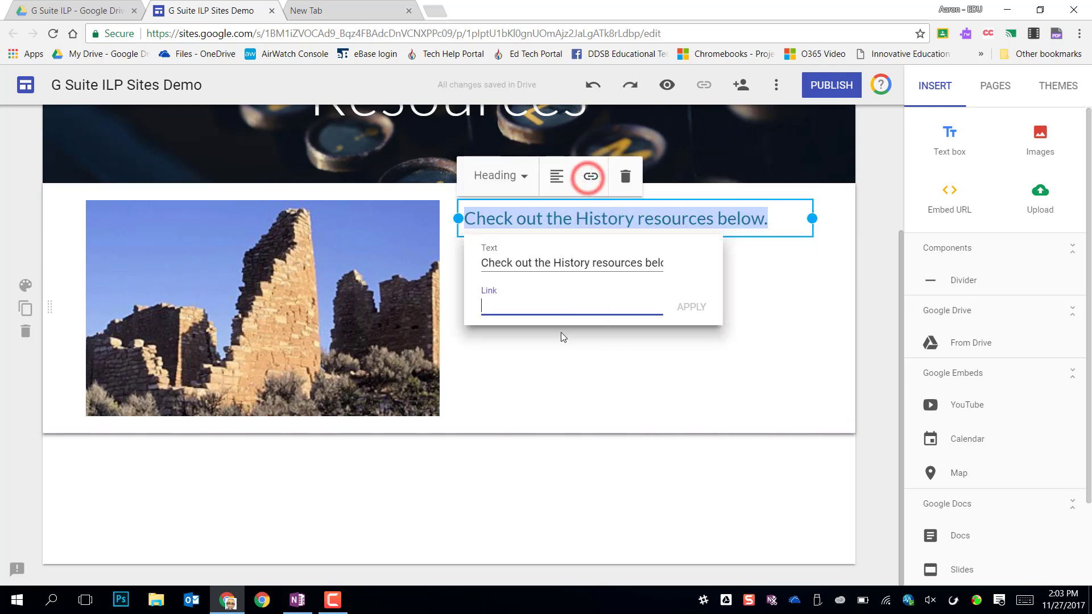
{"action": "left_click", "coordinate": [626, 384]}
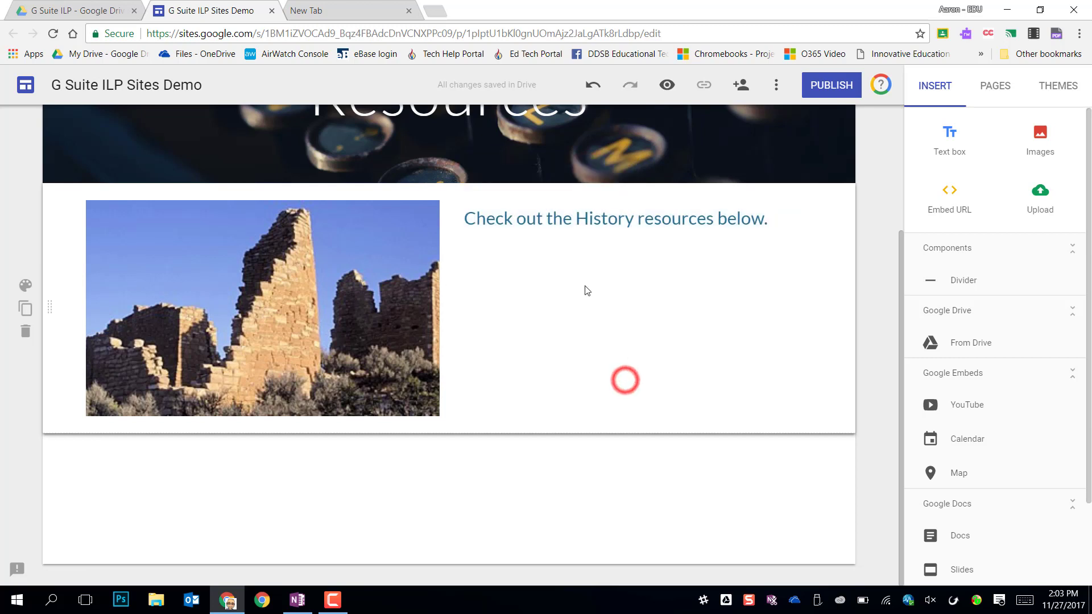
{"action": "double_click", "coordinate": [544, 305]}
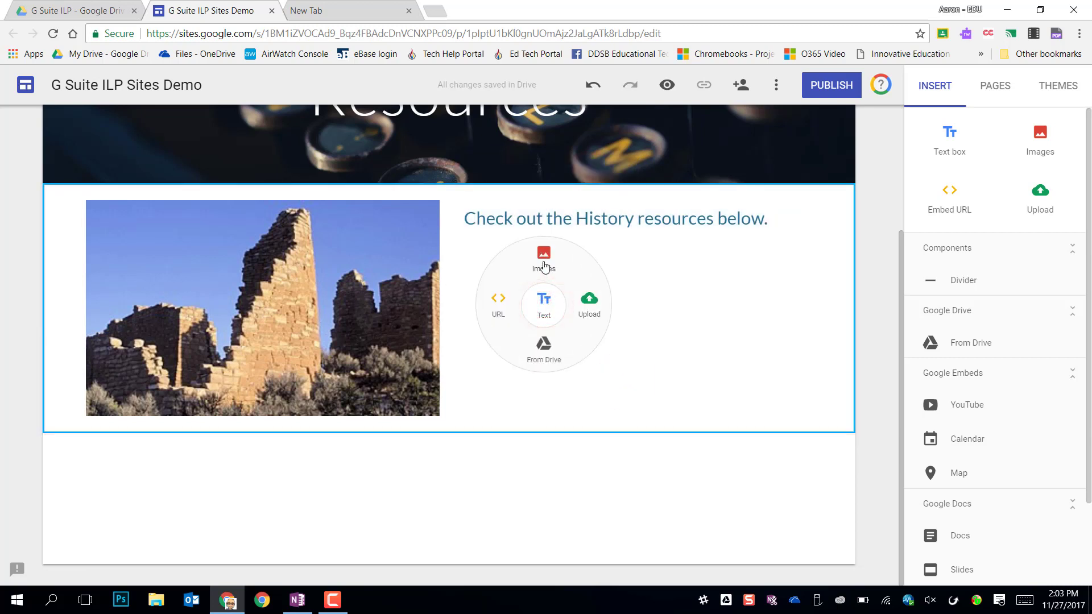
{"action": "left_click", "coordinate": [339, 492]}
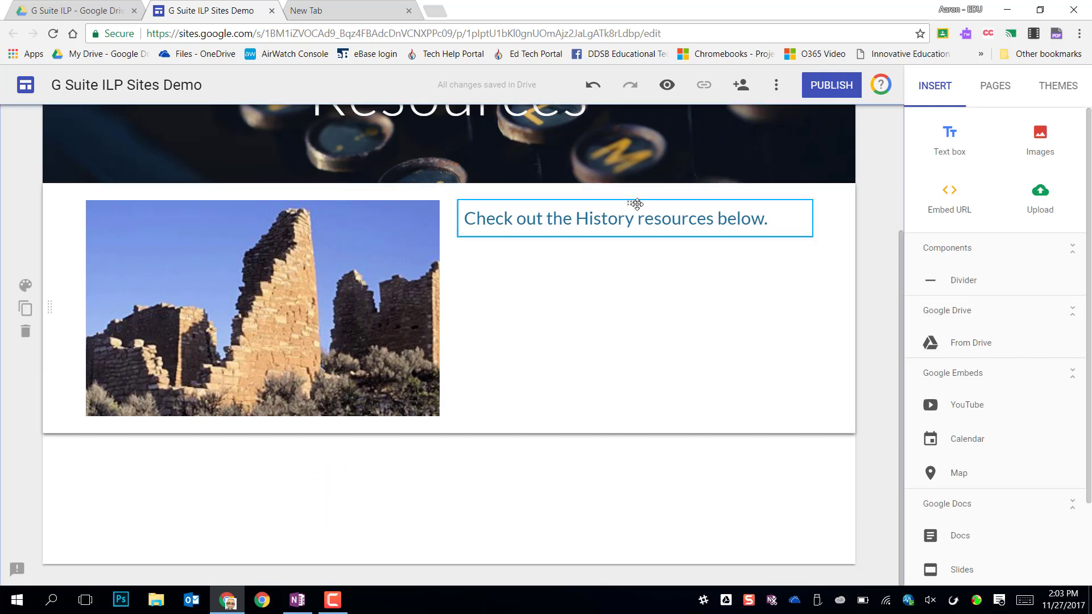
{"action": "left_click_drag", "start_coordinate": [635, 203], "coordinate": [149, 410]}
{"action": "left_click_drag", "start_coordinate": [236, 304], "coordinate": [336, 344]}
{"action": "left_click_drag", "start_coordinate": [277, 324], "coordinate": [477, 322]}
{"action": "left_click_drag", "start_coordinate": [378, 316], "coordinate": [514, 321]}
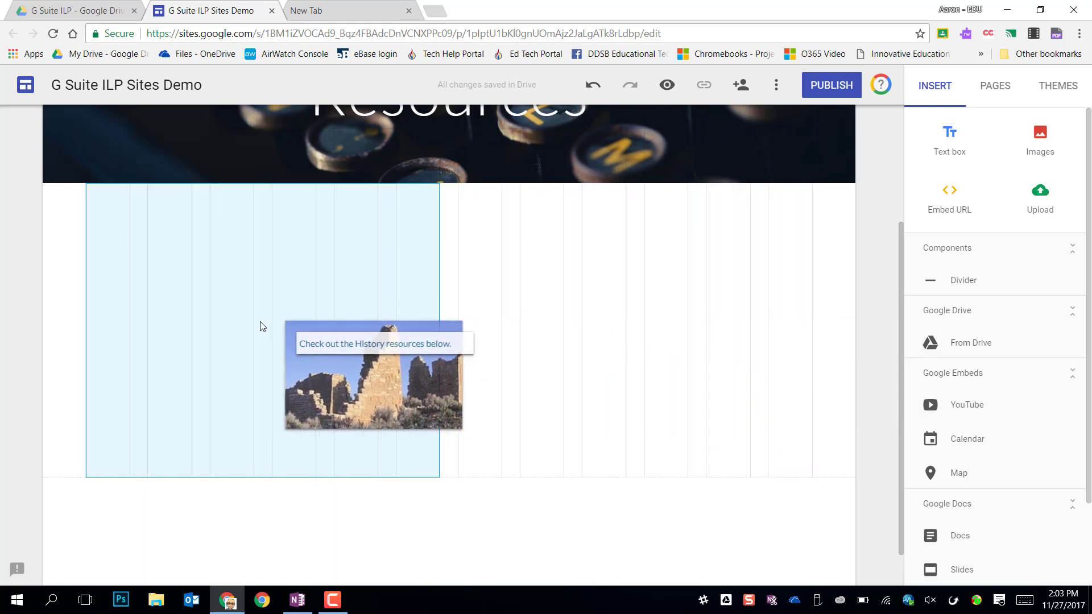
{"action": "left_click_drag", "start_coordinate": [243, 326], "coordinate": [218, 351]}
{"action": "left_click", "coordinate": [224, 449]}
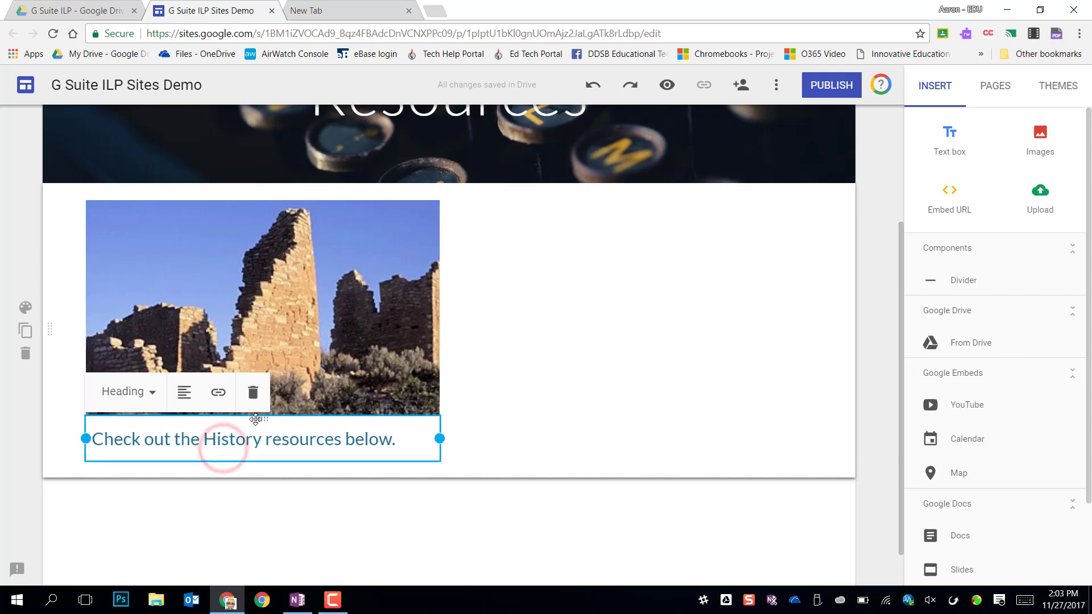
{"action": "left_click_drag", "start_coordinate": [257, 421], "coordinate": [518, 234]}
{"action": "left_click", "coordinate": [278, 510]}
Embed the G Suite ILP Docs Demo document from Drive's ETF > PD > G Suite ILP folder
{"action": "double_click", "coordinate": [107, 479]}
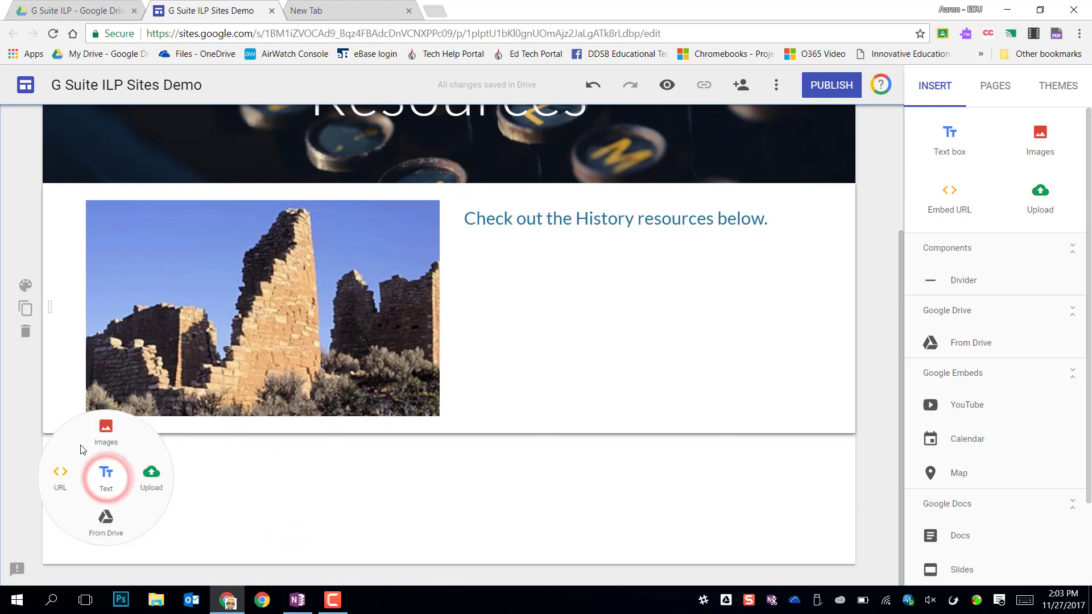
{"action": "left_click", "coordinate": [104, 519]}
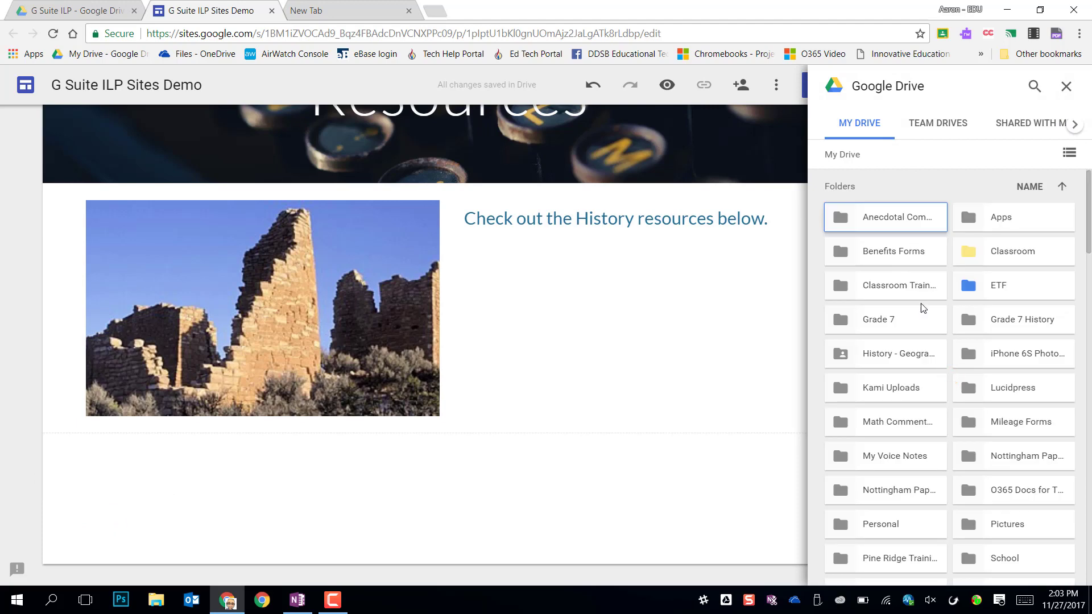
{"action": "scroll", "coordinate": [919, 341], "scroll_direction": "down", "scroll_amount": 9}
{"action": "scroll", "coordinate": [885, 341], "scroll_direction": "up", "scroll_amount": 9}
{"action": "double_click", "coordinate": [979, 288]}
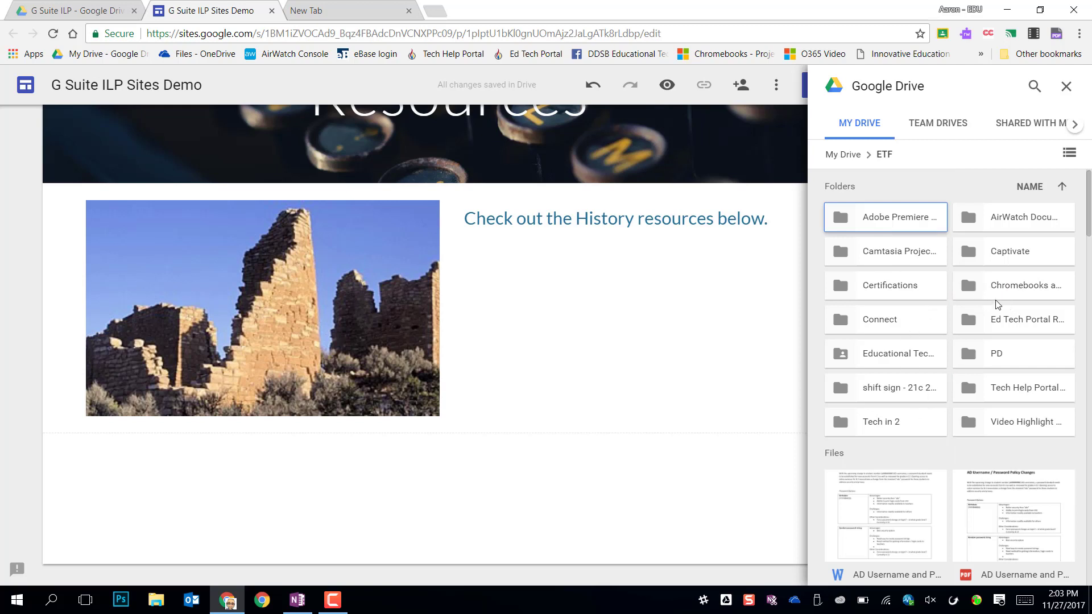
{"action": "double_click", "coordinate": [992, 354]}
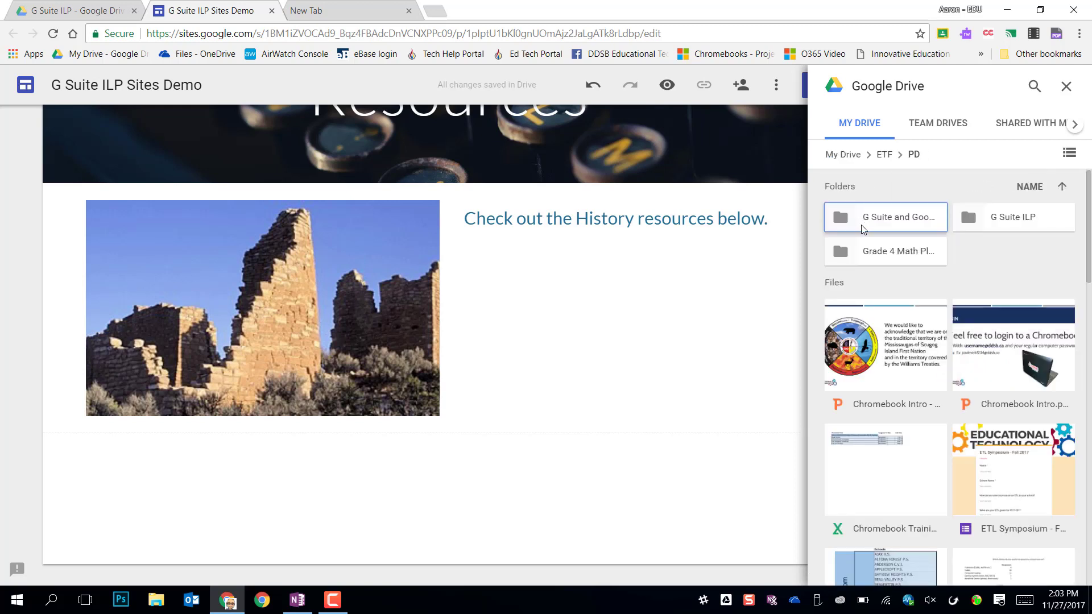
{"action": "double_click", "coordinate": [994, 222]}
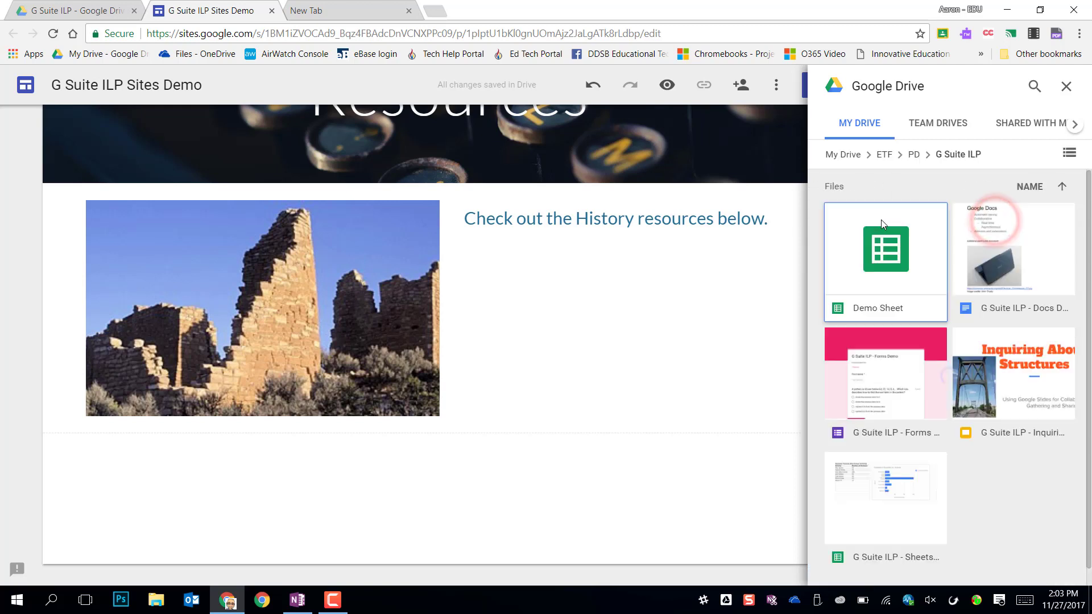
{"action": "left_click", "coordinate": [991, 250]}
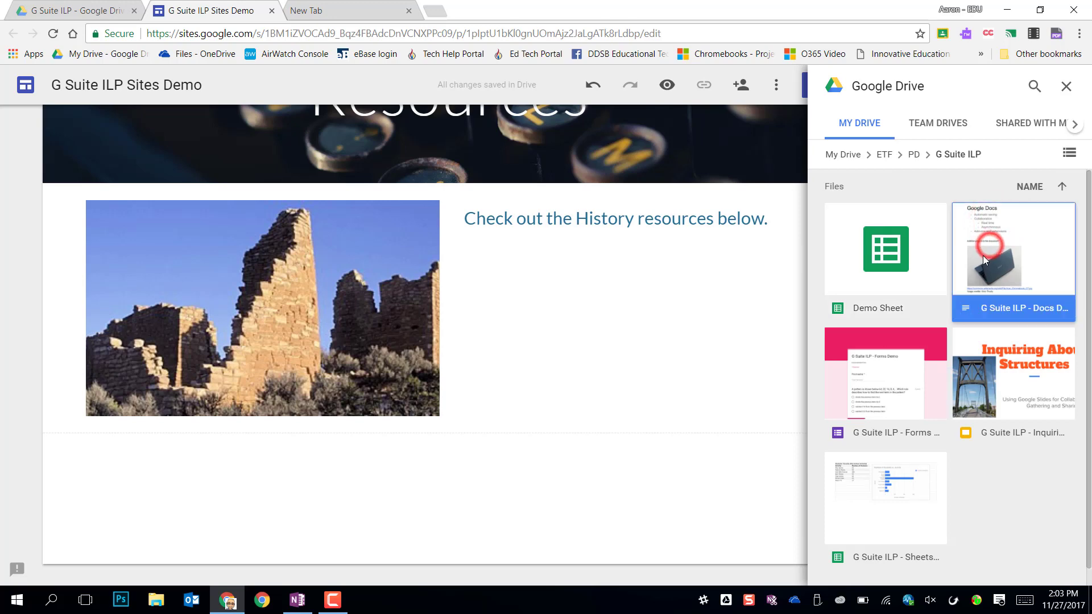
{"action": "left_click", "coordinate": [1048, 570]}
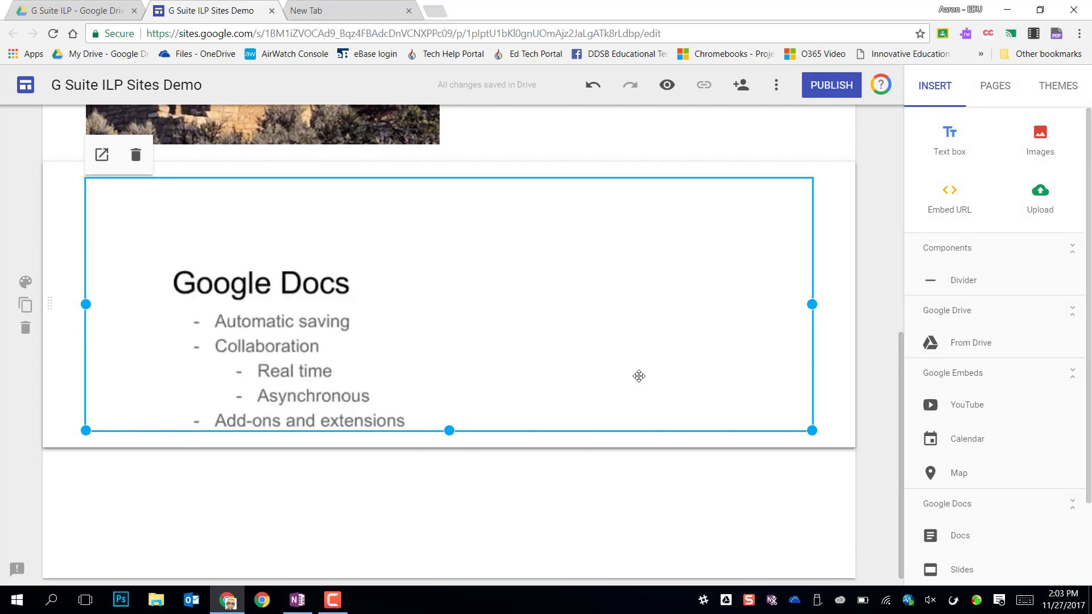
Narrow the embedded document so it occupies the left part of the section
{"action": "left_click_drag", "start_coordinate": [809, 304], "coordinate": [373, 292]}
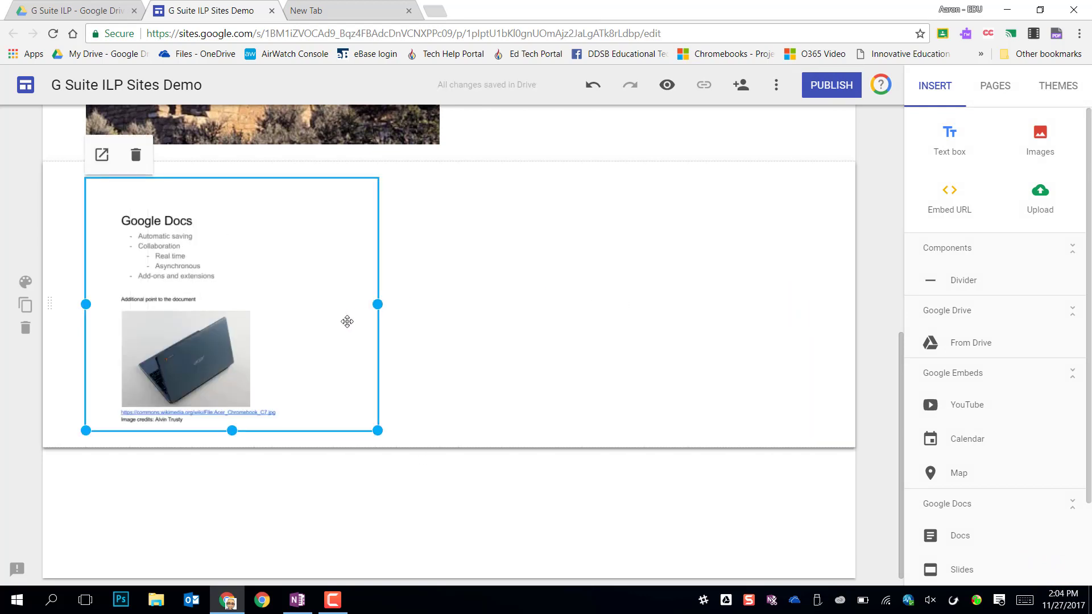
{"action": "scroll", "coordinate": [293, 301], "scroll_direction": "up", "scroll_amount": 3}
{"action": "scroll", "coordinate": [275, 337], "scroll_direction": "down", "scroll_amount": 3}
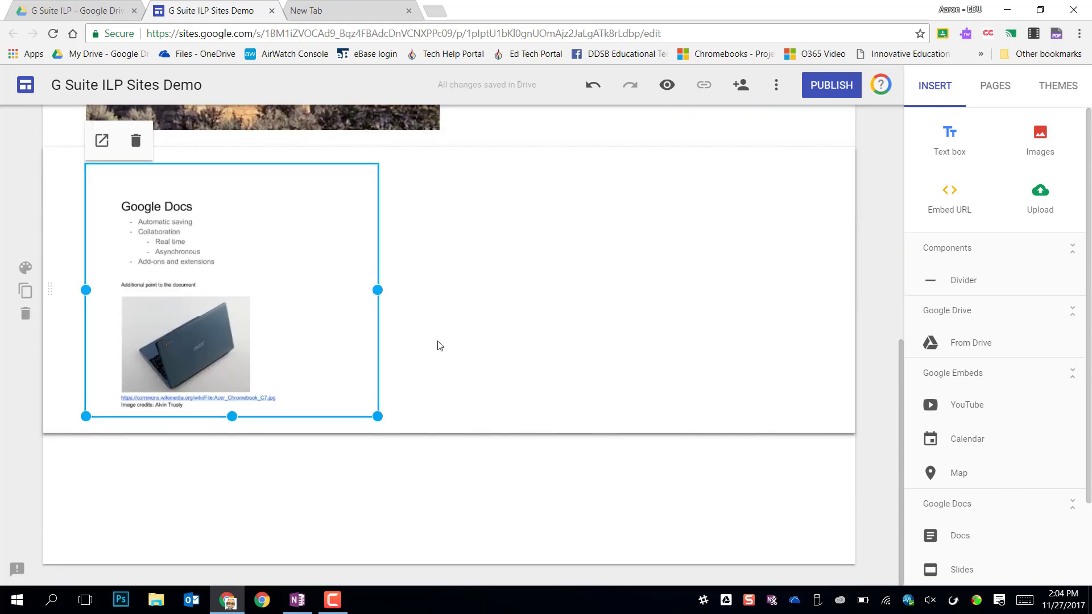
{"action": "scroll", "coordinate": [463, 318], "scroll_direction": "up", "scroll_amount": 2}
{"action": "scroll", "coordinate": [449, 322], "scroll_direction": "down", "scroll_amount": 1}
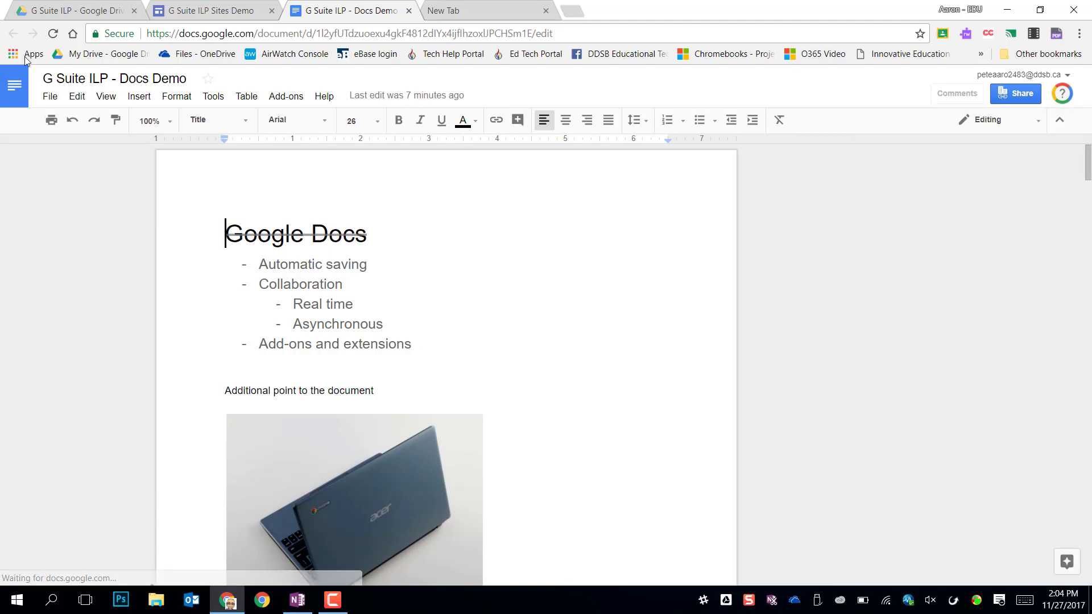
{"action": "left_click", "coordinate": [408, 11]}
Embed the Inquiring About Structures slides from the ETF Drive folder beside the document, enlarged
{"action": "double_click", "coordinate": [527, 287]}
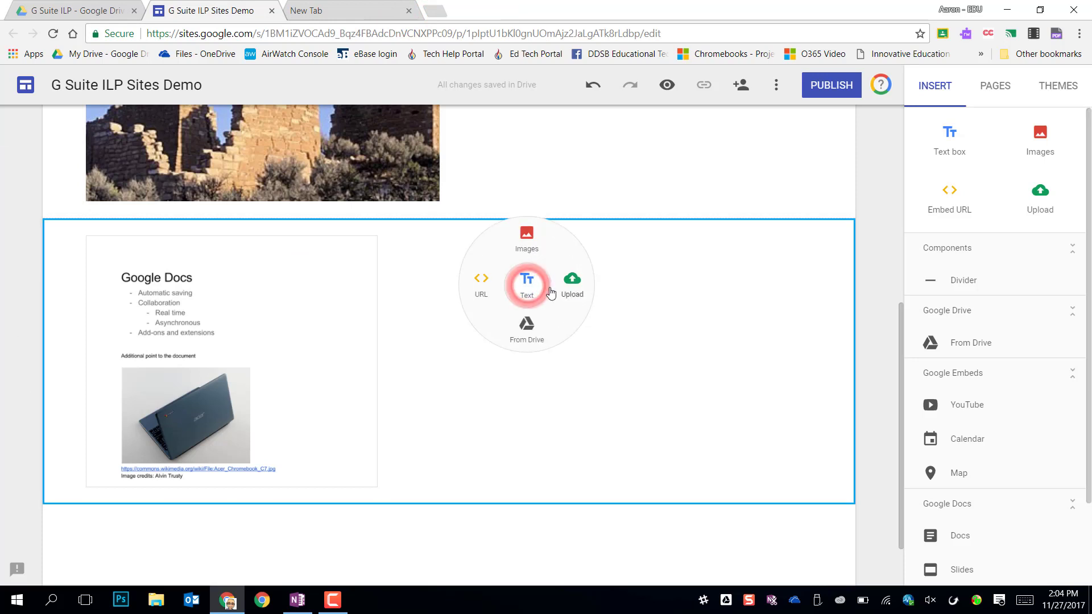
{"action": "left_click", "coordinate": [527, 332]}
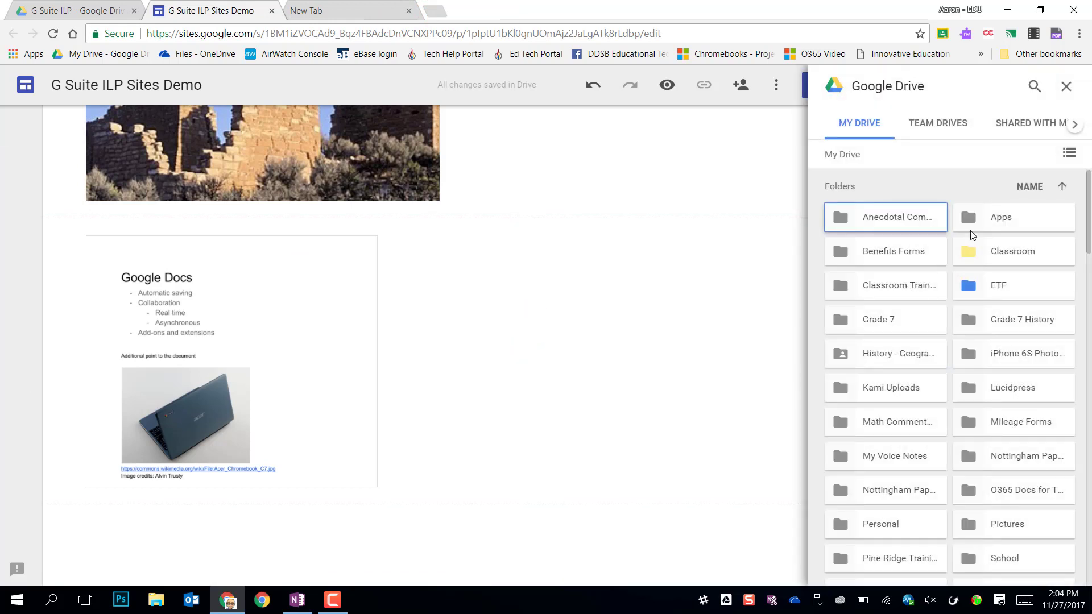
{"action": "double_click", "coordinate": [973, 284]}
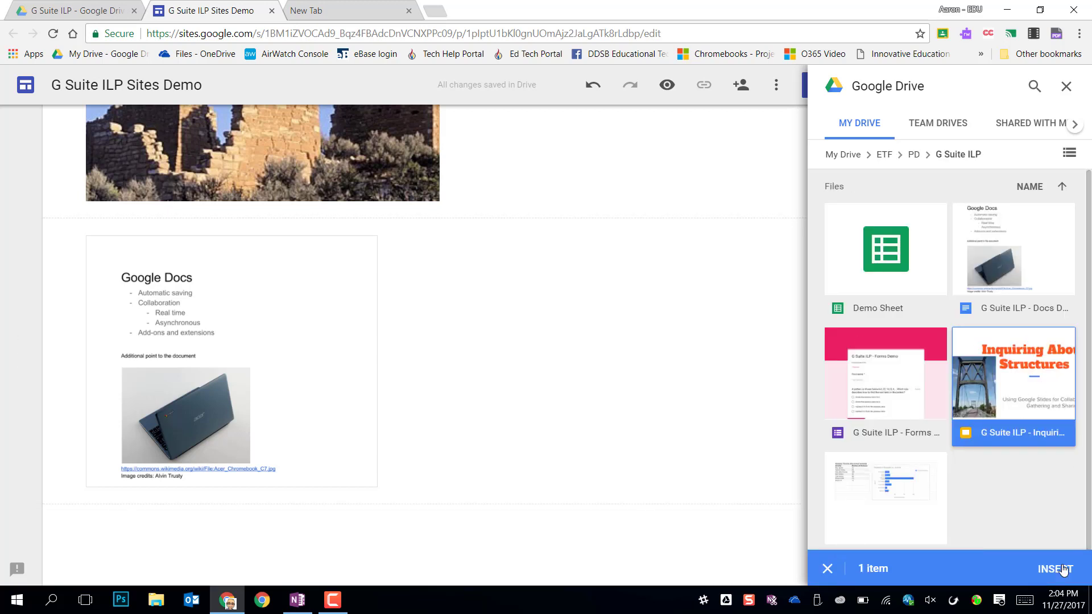
{"action": "left_click", "coordinate": [1003, 390]}
{"action": "left_click", "coordinate": [1027, 408]}
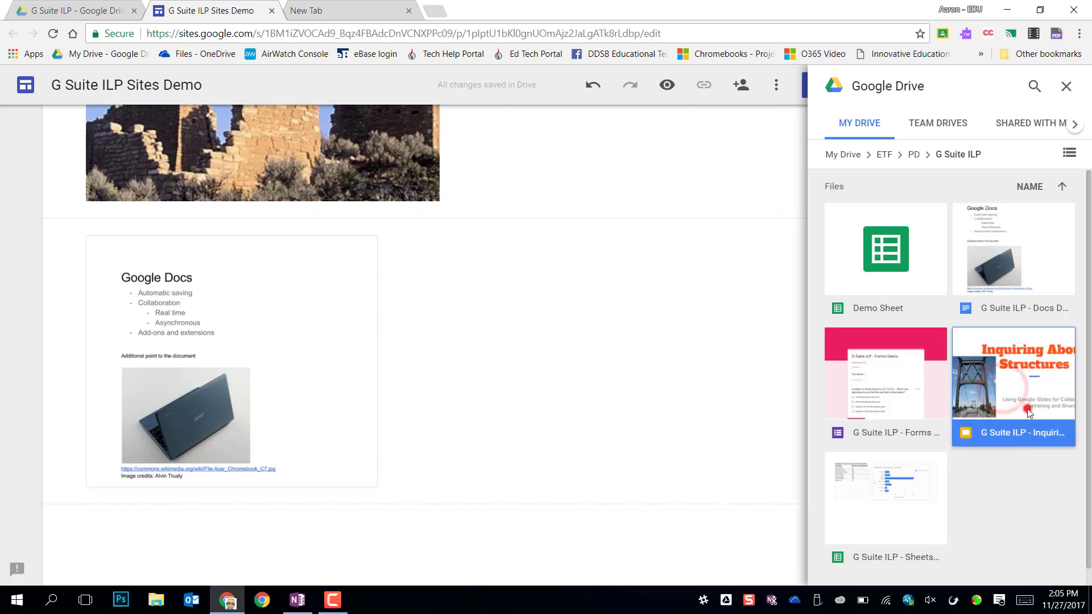
{"action": "left_click", "coordinate": [1055, 571]}
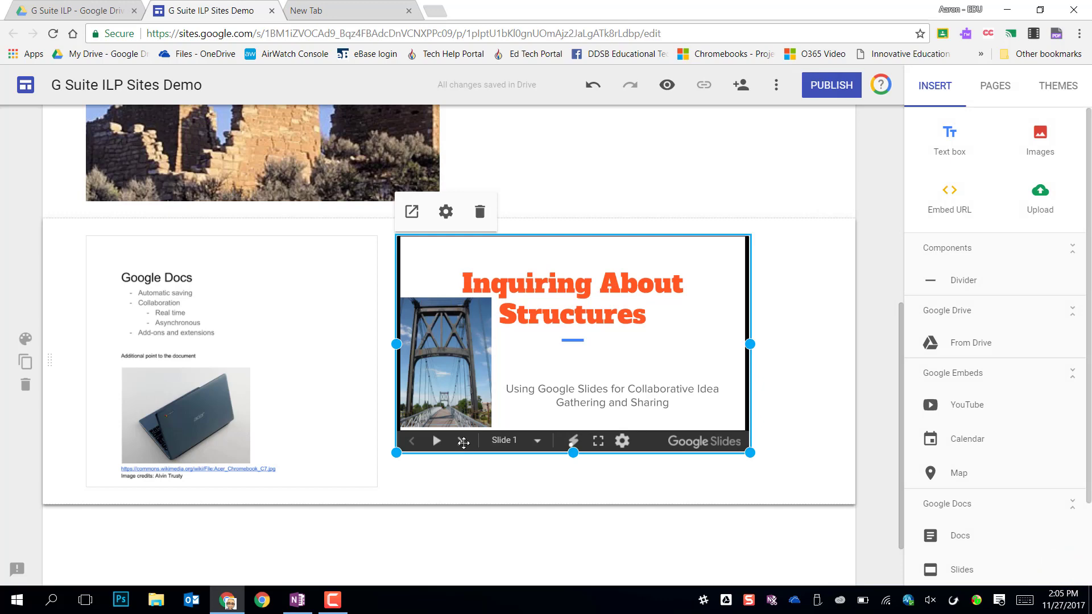
{"action": "left_click_drag", "start_coordinate": [750, 452], "coordinate": [814, 494]}
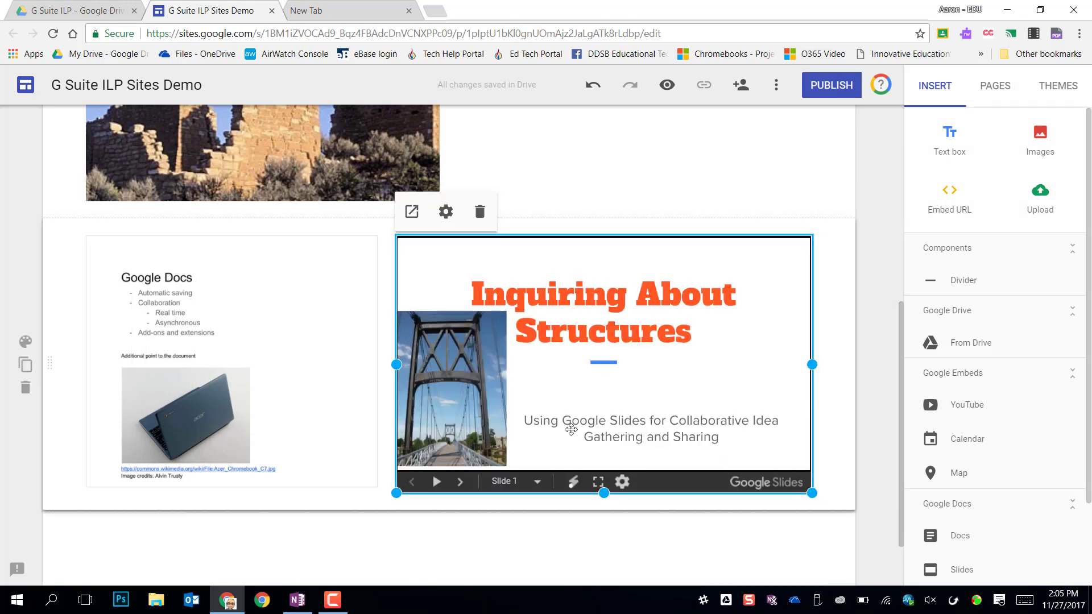
Set the embedded slideshow to auto-start, advance every 3 seconds, with looping left off
{"action": "left_click", "coordinate": [448, 216]}
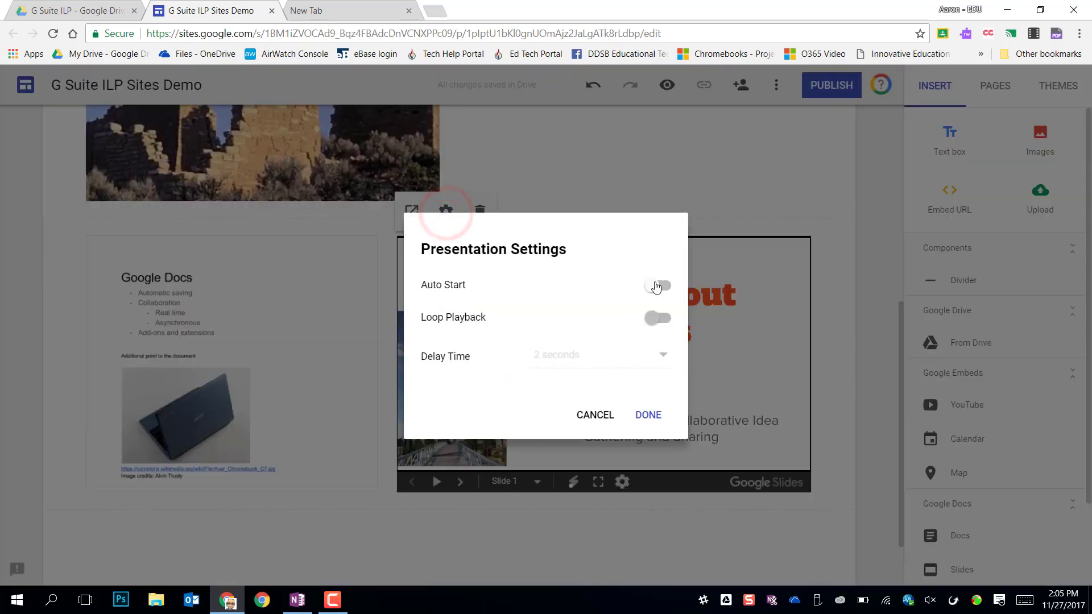
{"action": "left_click", "coordinate": [663, 288]}
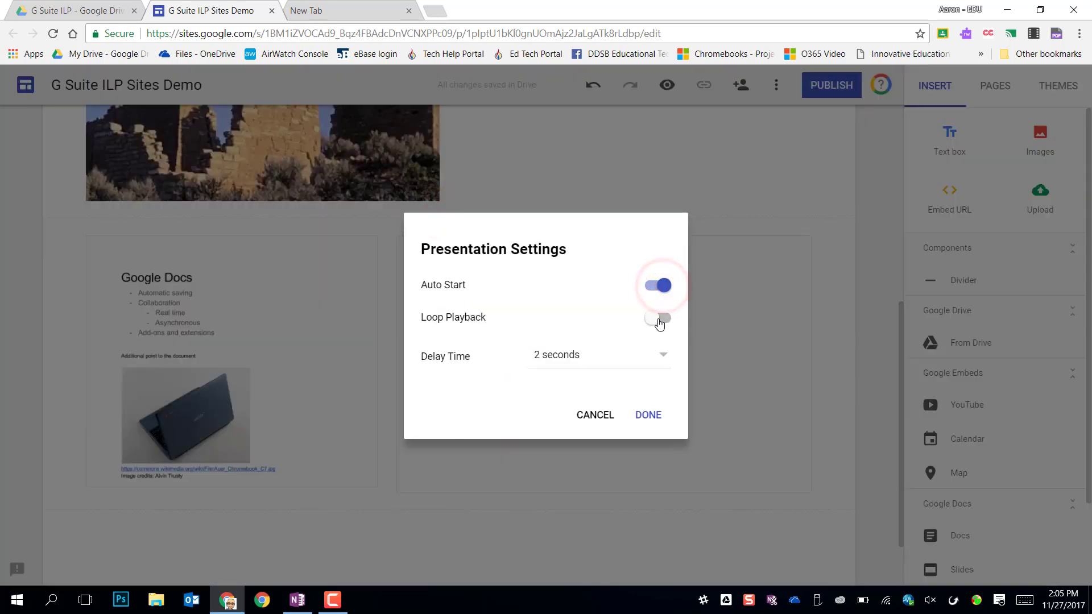
{"action": "left_click", "coordinate": [653, 318]}
{"action": "left_click", "coordinate": [653, 320]}
{"action": "left_click", "coordinate": [660, 355]}
{"action": "left_click", "coordinate": [585, 381]}
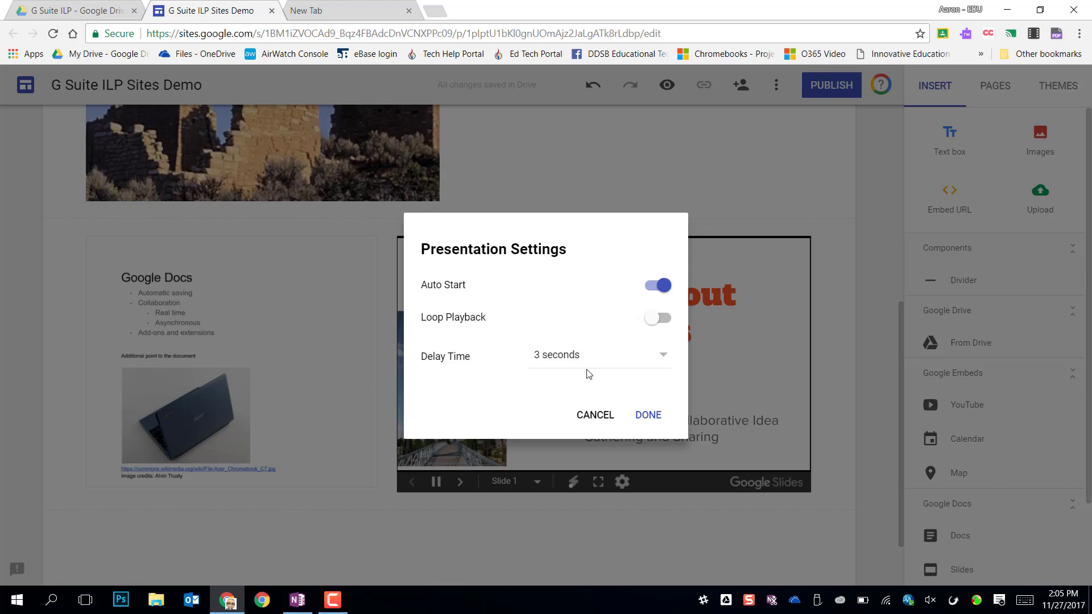
{"action": "left_click", "coordinate": [649, 415]}
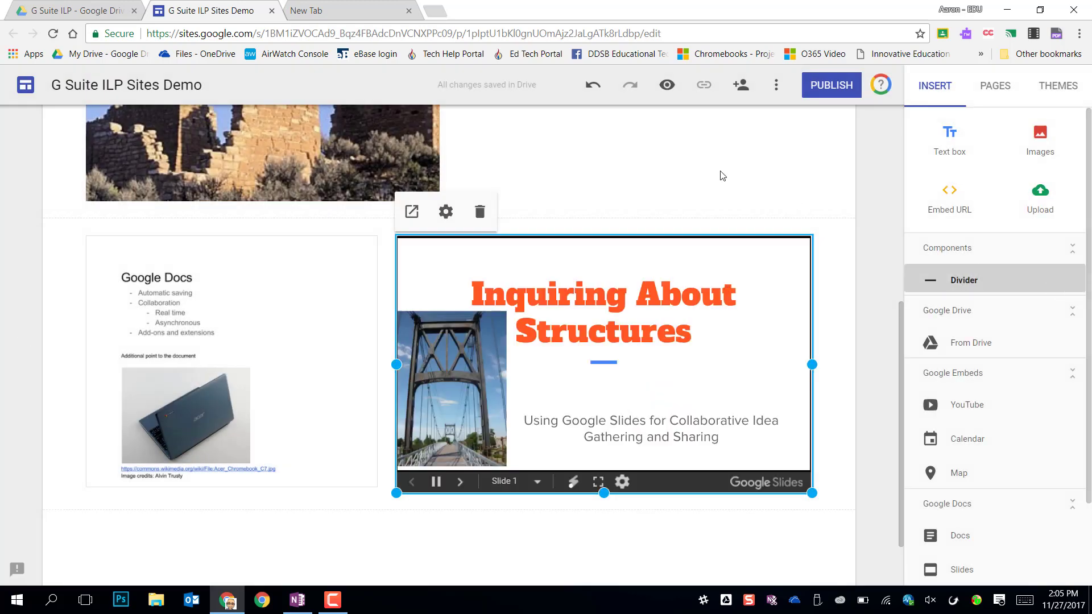
Insert a divider and move it just below the ruins image section
{"action": "left_click", "coordinate": [309, 535]}
{"action": "left_click", "coordinate": [965, 280]}
{"action": "left_click_drag", "start_coordinate": [314, 422], "coordinate": [275, 443]}
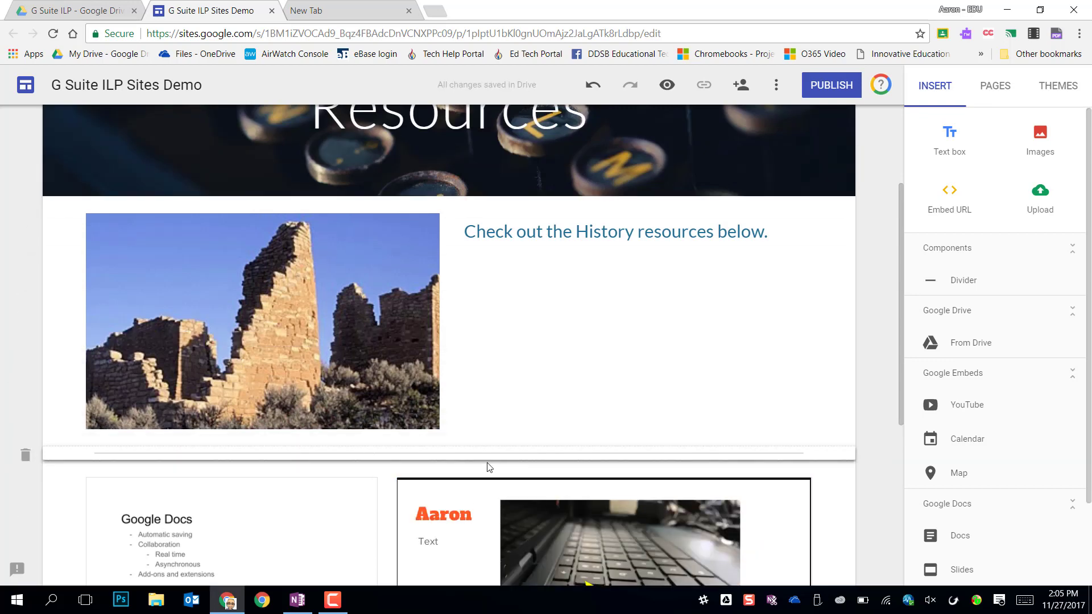
{"action": "scroll", "coordinate": [754, 371], "scroll_direction": "down", "scroll_amount": 4}
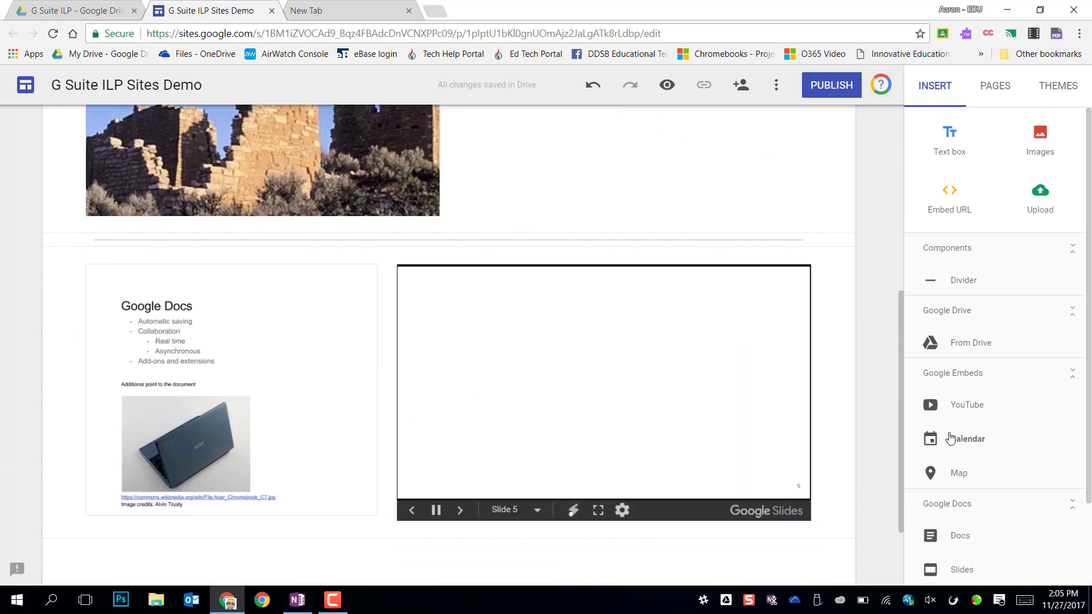
{"action": "scroll", "coordinate": [680, 451], "scroll_direction": "up", "scroll_amount": 1}
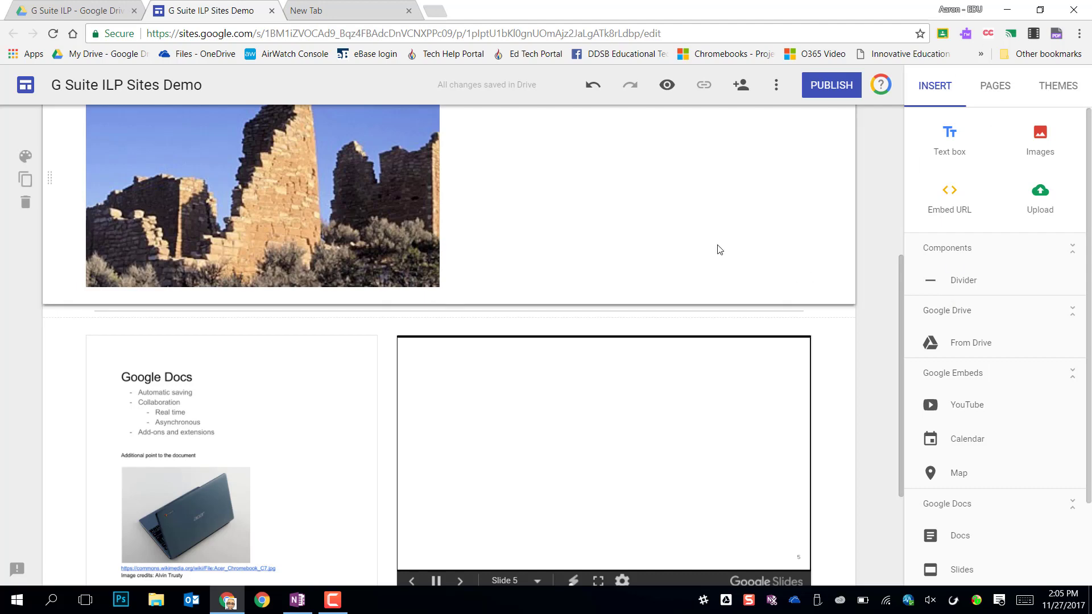
{"action": "scroll", "coordinate": [719, 246], "scroll_direction": "up", "scroll_amount": 2}
{"action": "scroll", "coordinate": [674, 290], "scroll_direction": "up", "scroll_amount": 2}
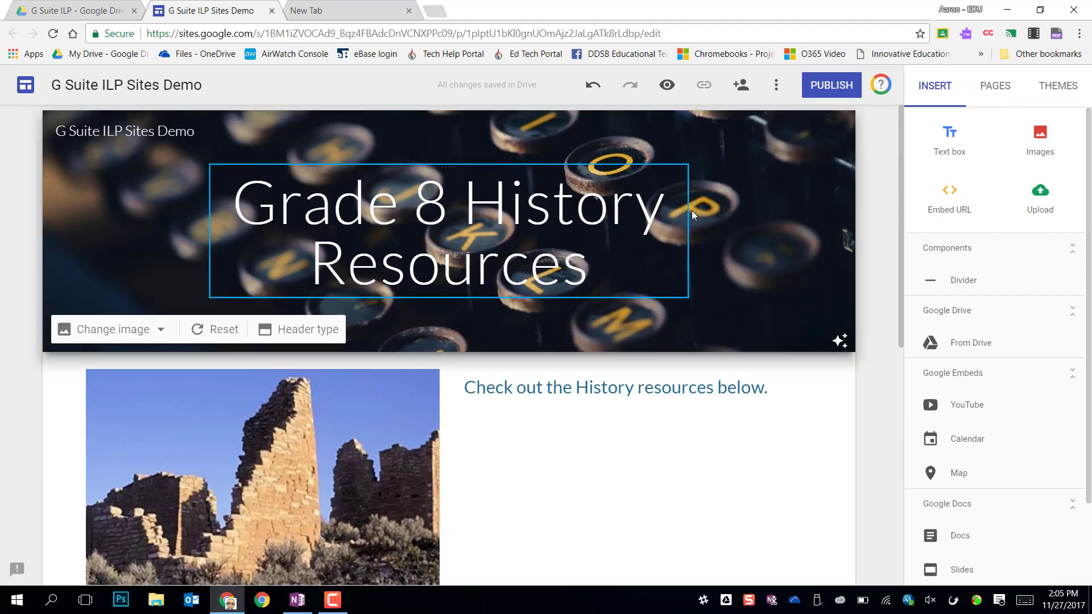
Create two new pages named 'Early Ontario' and 'Industrial Revolution'
{"action": "left_click", "coordinate": [1004, 84]}
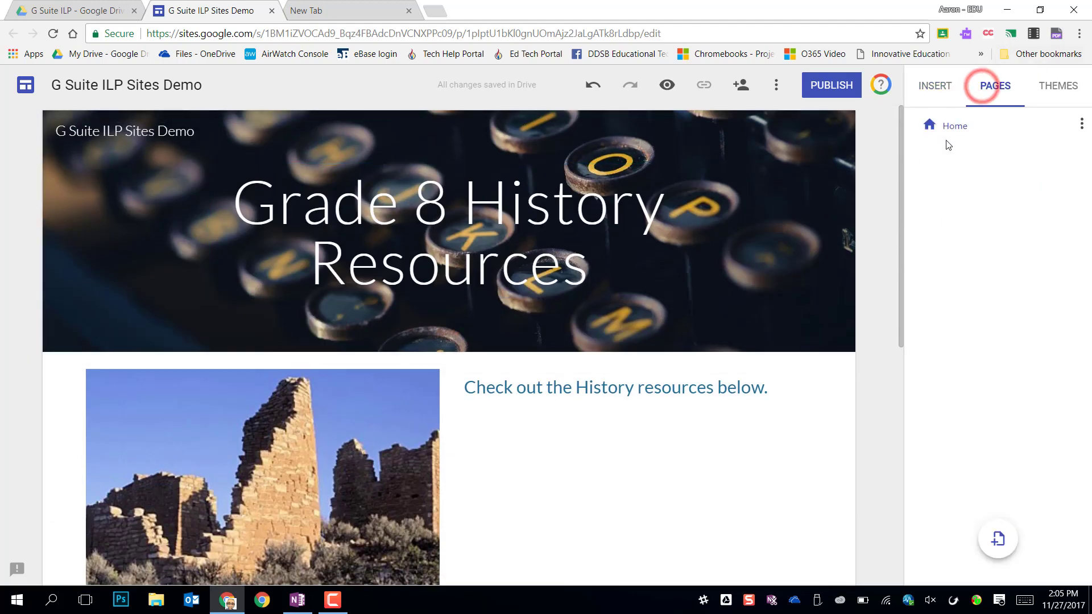
{"action": "left_click", "coordinate": [999, 557]}
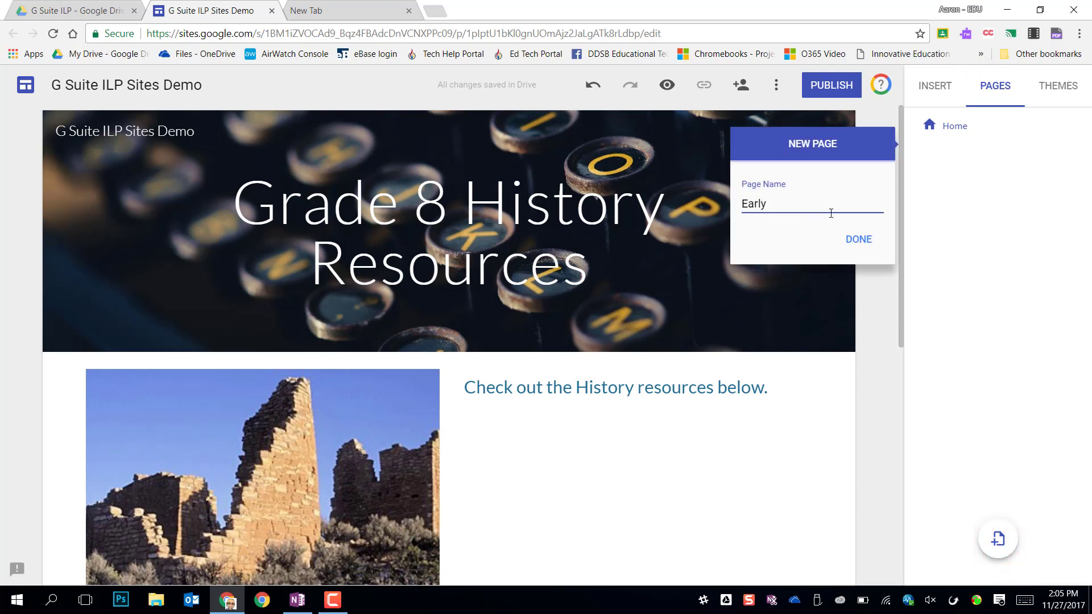
{"action": "type", "text": "Early Ontario"}
{"action": "key", "text": "Return"}
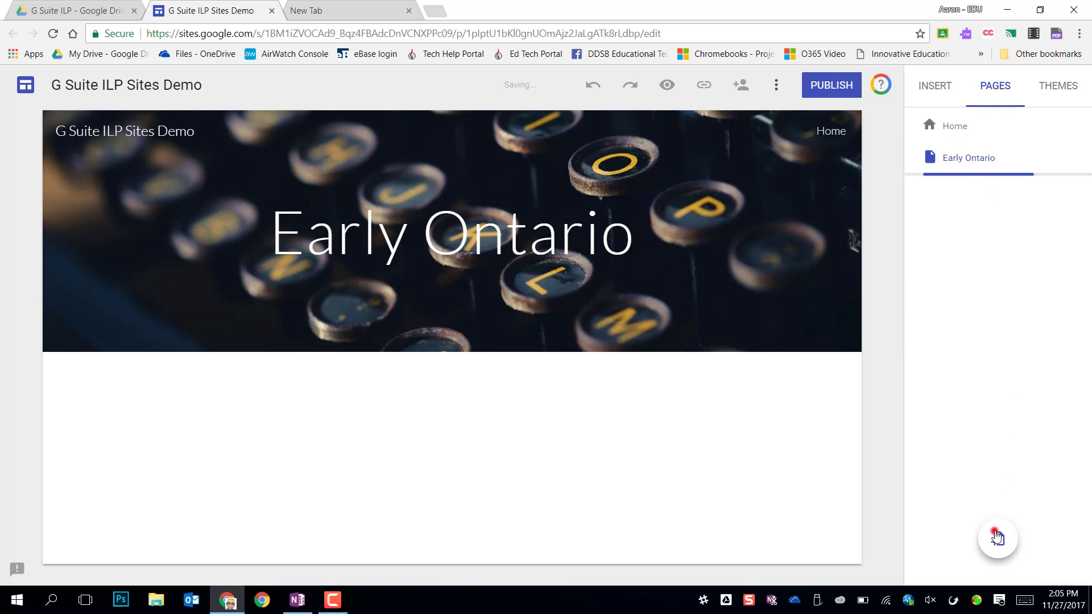
{"action": "left_click", "coordinate": [997, 537]}
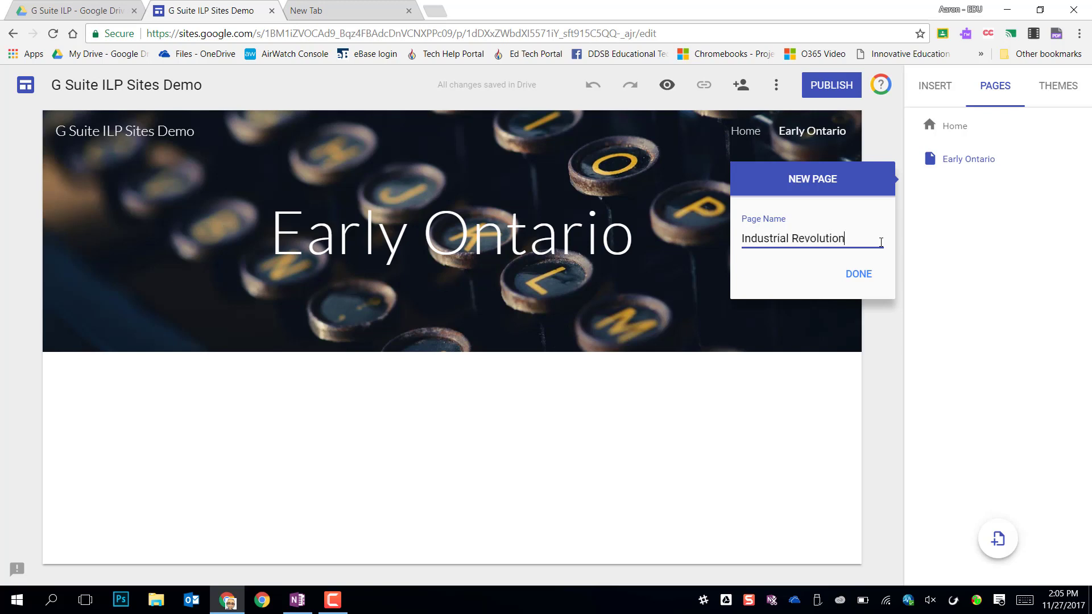
{"action": "type", "text": "Industrial Revolution"}
{"action": "key", "text": "Return"}
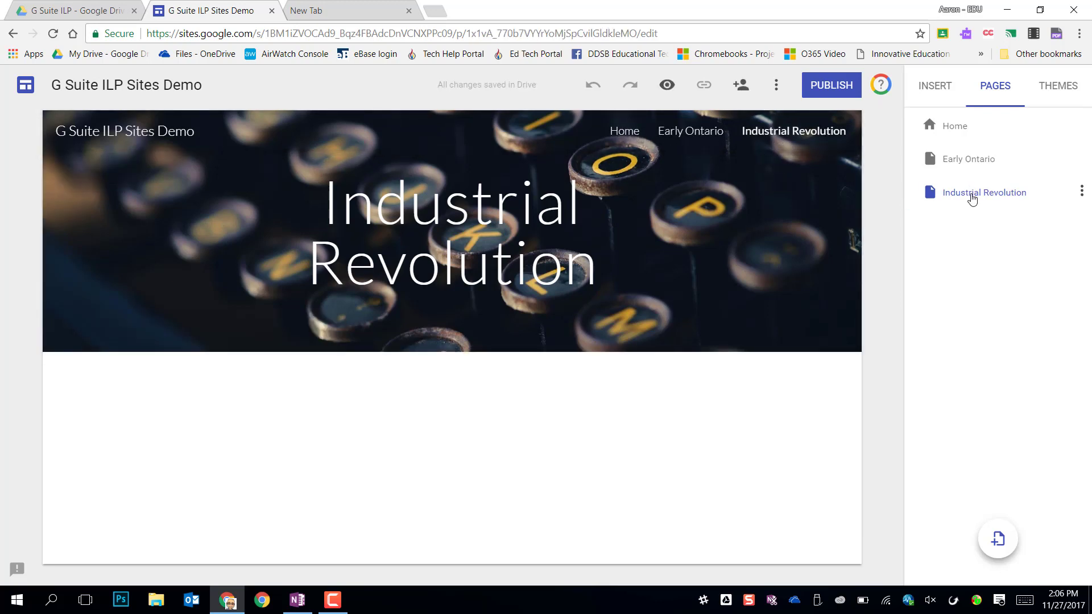
Nest Industrial Revolution under Early Ontario and check the navigation submenu
{"action": "left_click_drag", "start_coordinate": [972, 198], "coordinate": [967, 164]}
{"action": "left_click", "coordinate": [841, 133]}
{"action": "left_click", "coordinate": [841, 134]}
{"action": "left_click", "coordinate": [990, 241]}
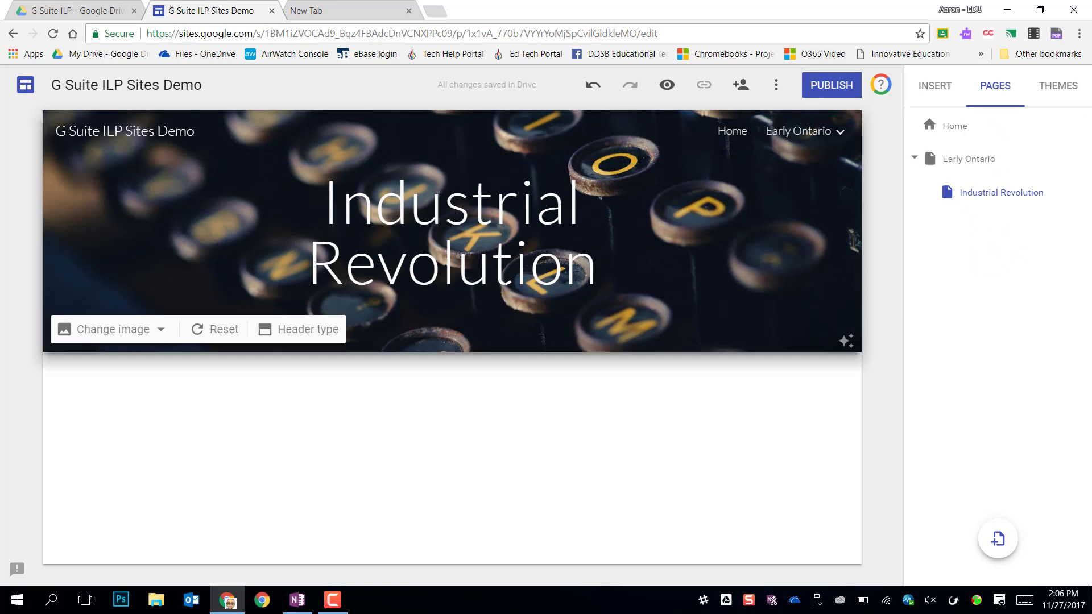
Try the Diplomat theme with the Heavy font style on the Home page
{"action": "mouse_move", "coordinate": [73, 165]}
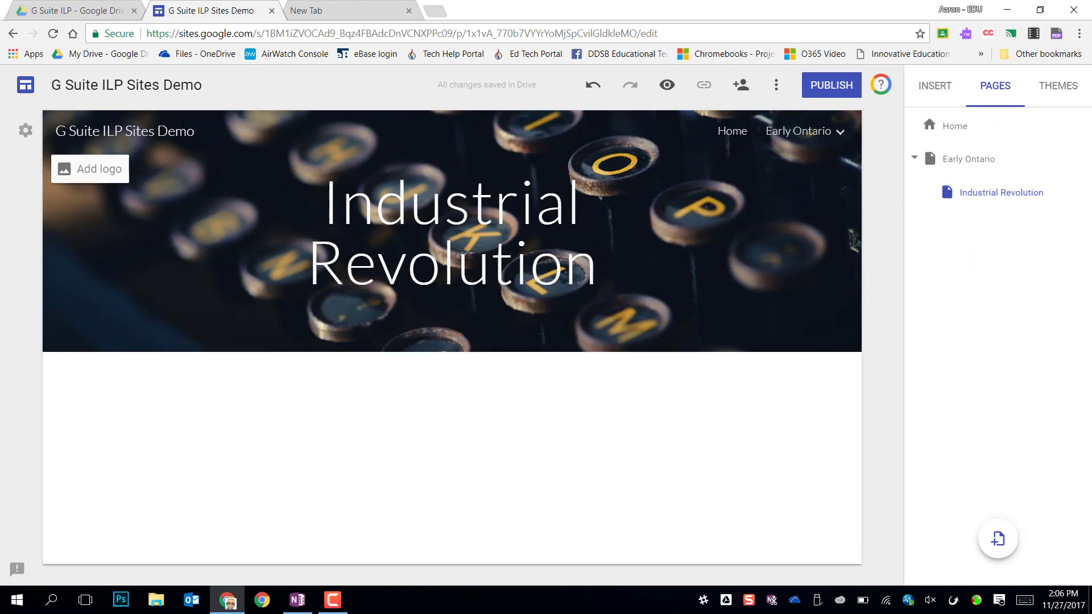
{"action": "left_click", "coordinate": [1057, 85]}
{"action": "mouse_move", "coordinate": [779, 136]}
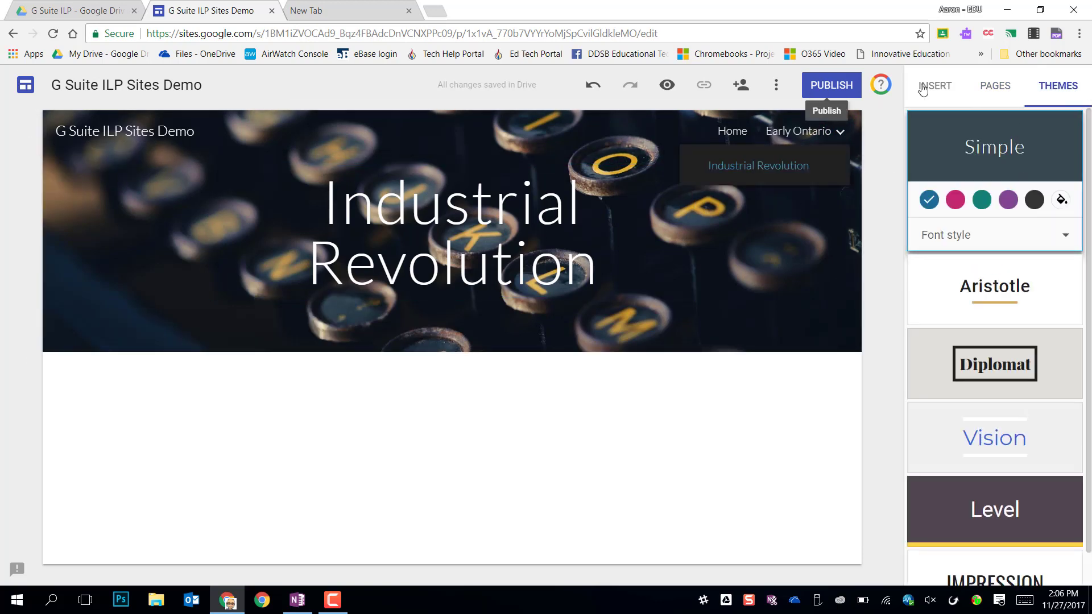
{"action": "left_click", "coordinate": [734, 134]}
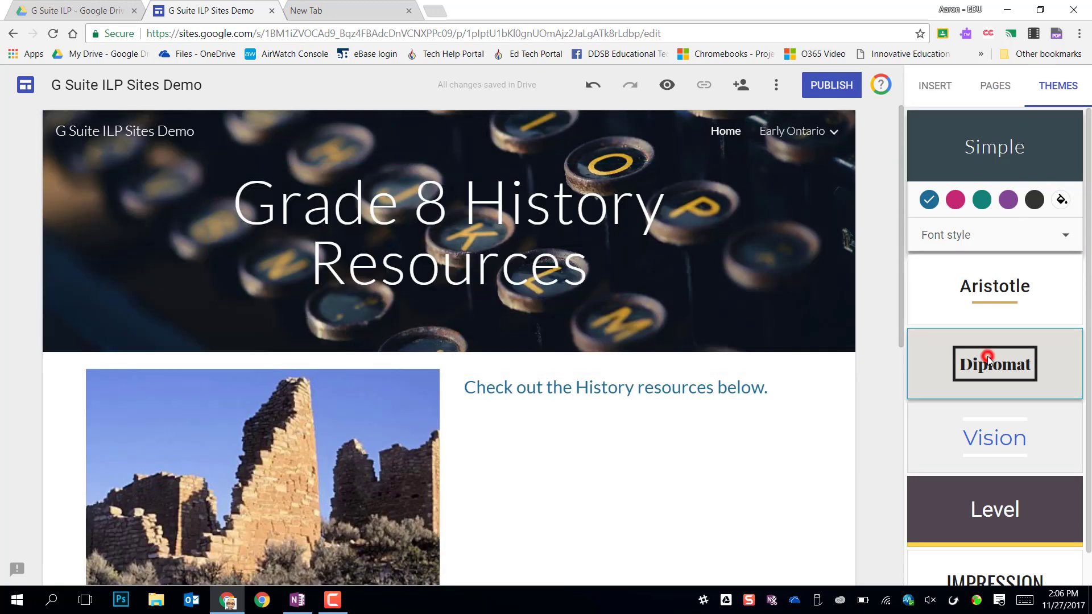
{"action": "left_click", "coordinate": [937, 375]}
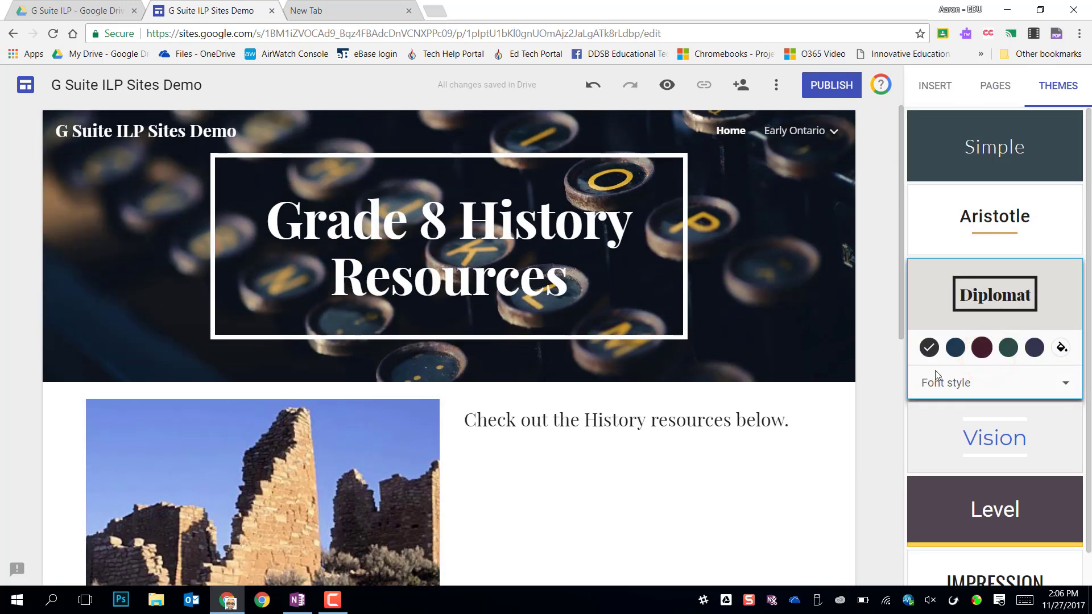
{"action": "left_click", "coordinate": [1002, 378]}
{"action": "left_click", "coordinate": [958, 458]}
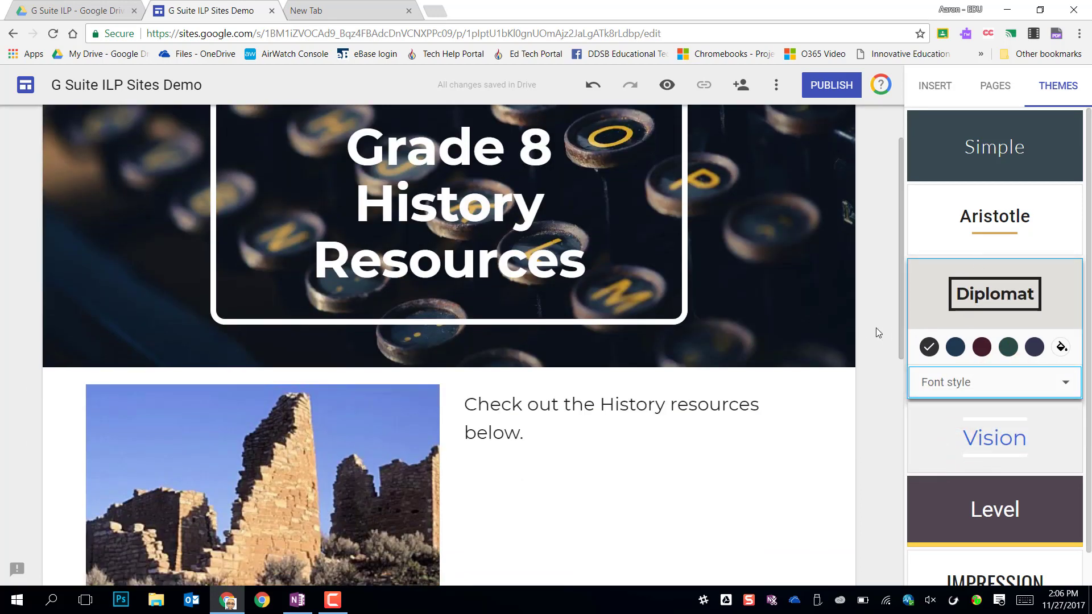
Try Vision and Level, then apply Impression with a dark grey accent colour
{"action": "scroll", "coordinate": [875, 329], "scroll_direction": "down", "scroll_amount": 1}
{"action": "left_click", "coordinate": [995, 448]}
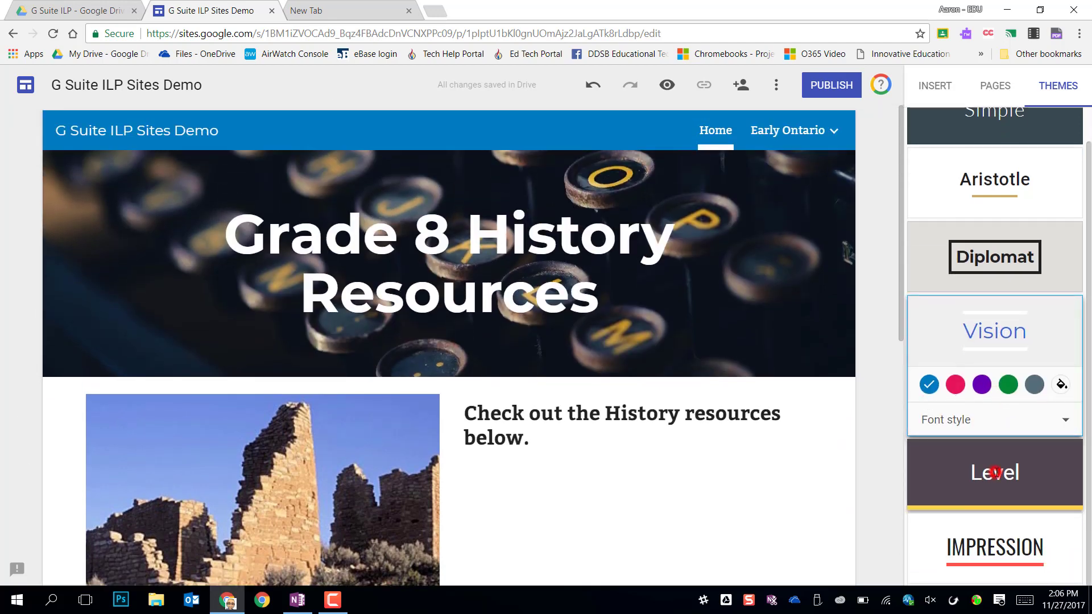
{"action": "left_click", "coordinate": [993, 472]}
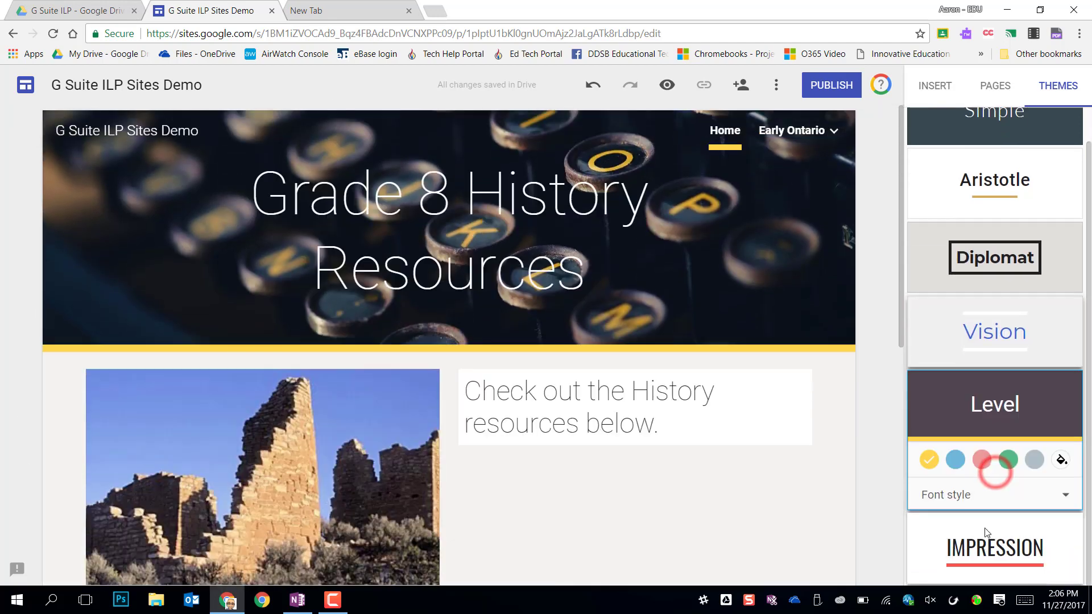
{"action": "left_click", "coordinate": [987, 532]}
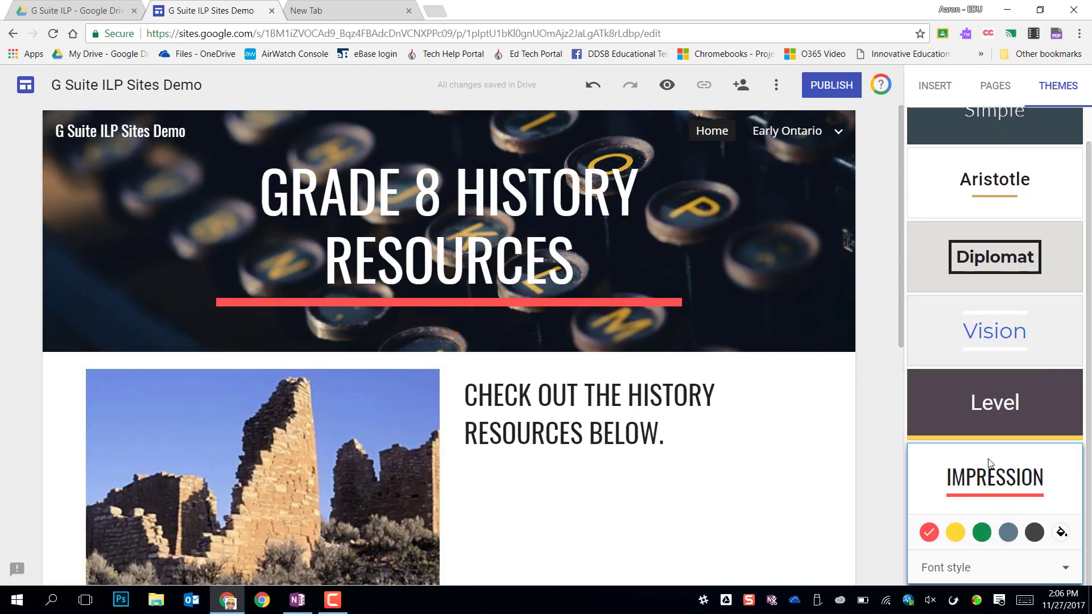
{"action": "left_click", "coordinate": [980, 534]}
{"action": "left_click", "coordinate": [954, 533]}
{"action": "left_click", "coordinate": [1035, 532]}
{"action": "left_click", "coordinate": [1060, 533]}
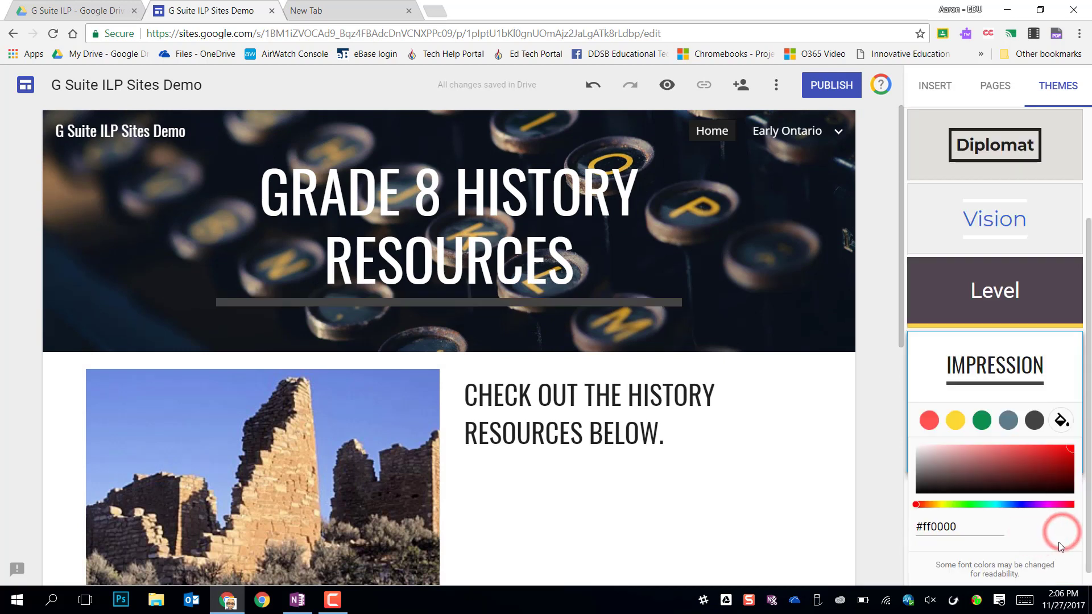
{"action": "left_click", "coordinate": [879, 438]}
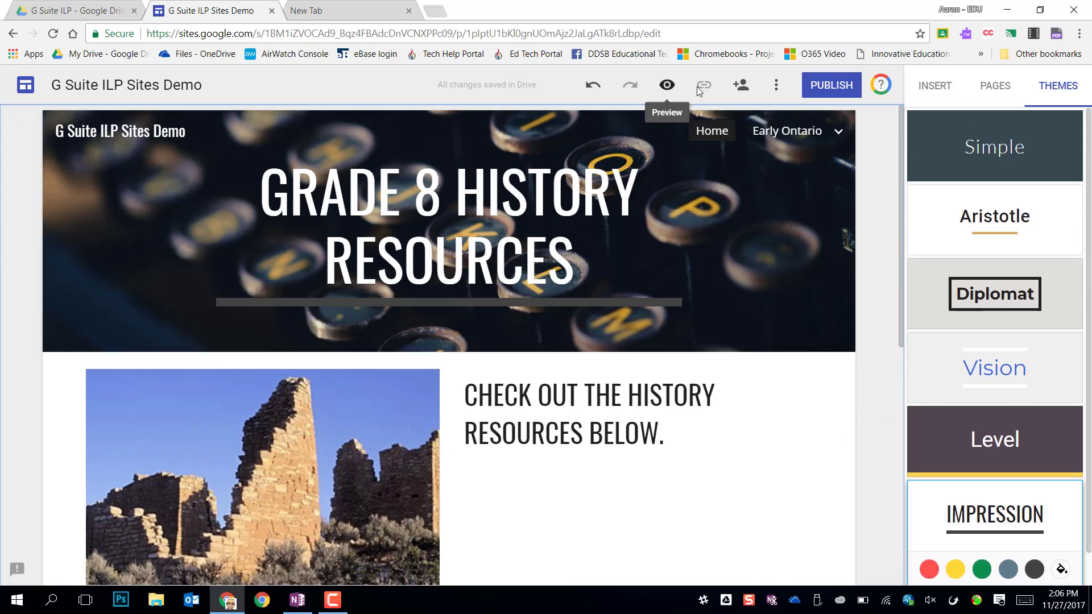
{"action": "left_click", "coordinate": [666, 87]}
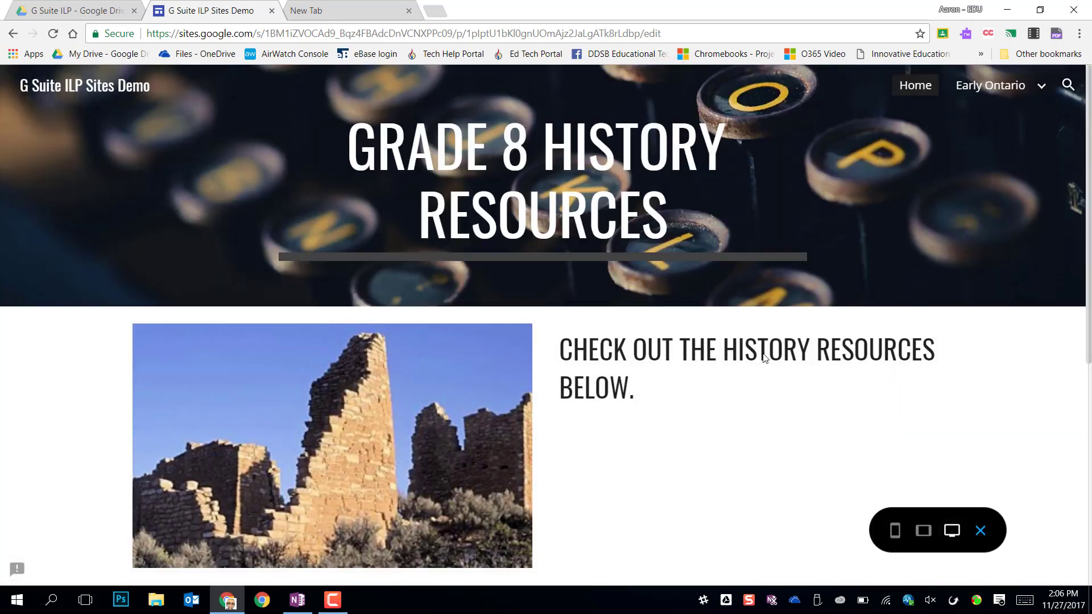
{"action": "scroll", "coordinate": [765, 357], "scroll_direction": "down", "scroll_amount": 6}
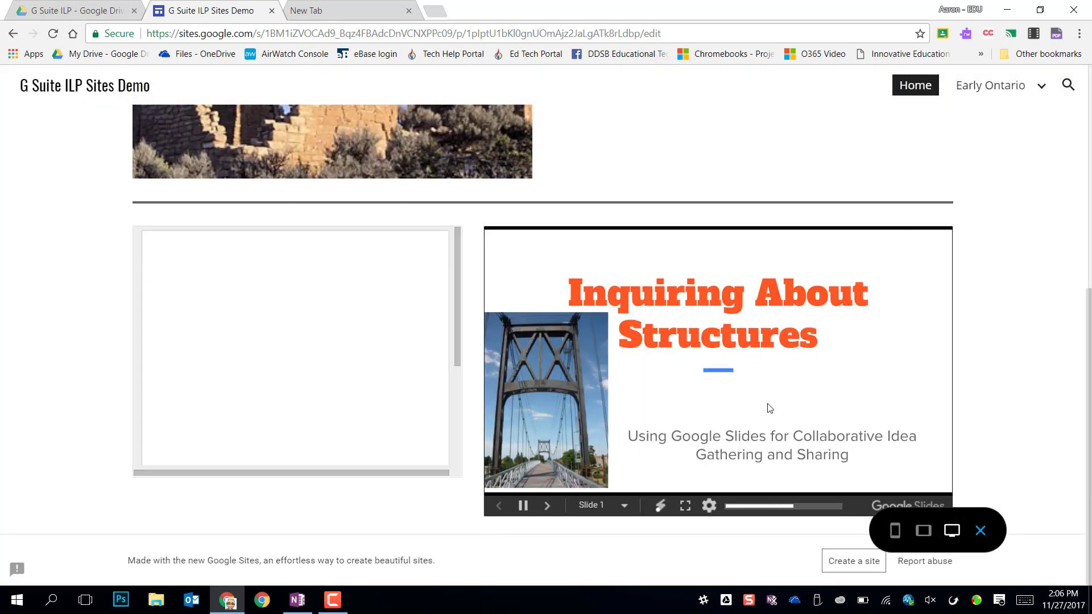
{"action": "scroll", "coordinate": [317, 318], "scroll_direction": "down", "scroll_amount": 10}
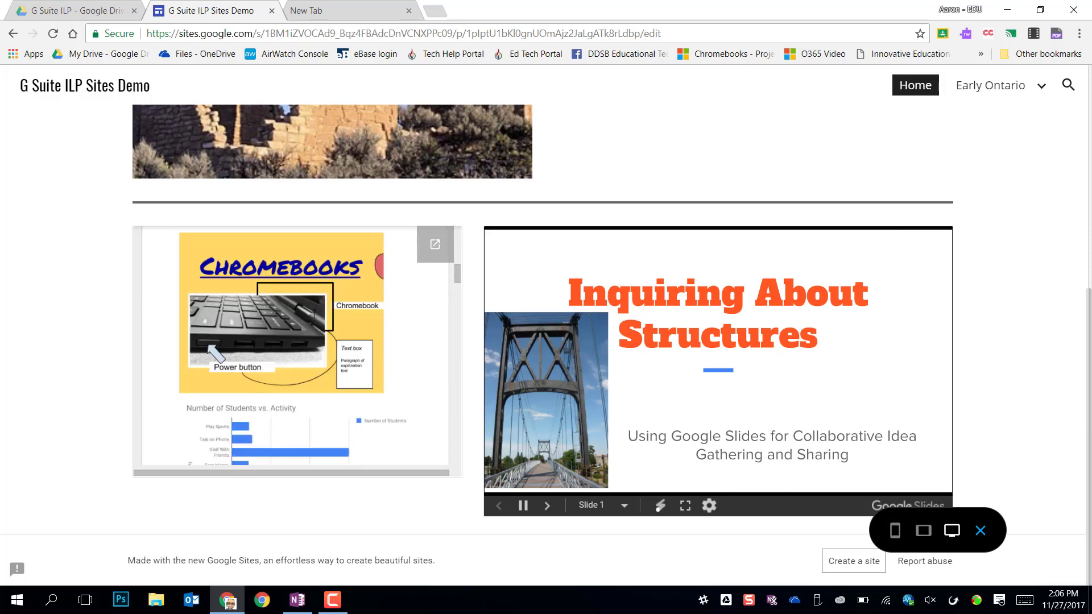
{"action": "scroll", "coordinate": [314, 314], "scroll_direction": "down", "scroll_amount": 5}
{"action": "scroll", "coordinate": [315, 314], "scroll_direction": "up", "scroll_amount": 6}
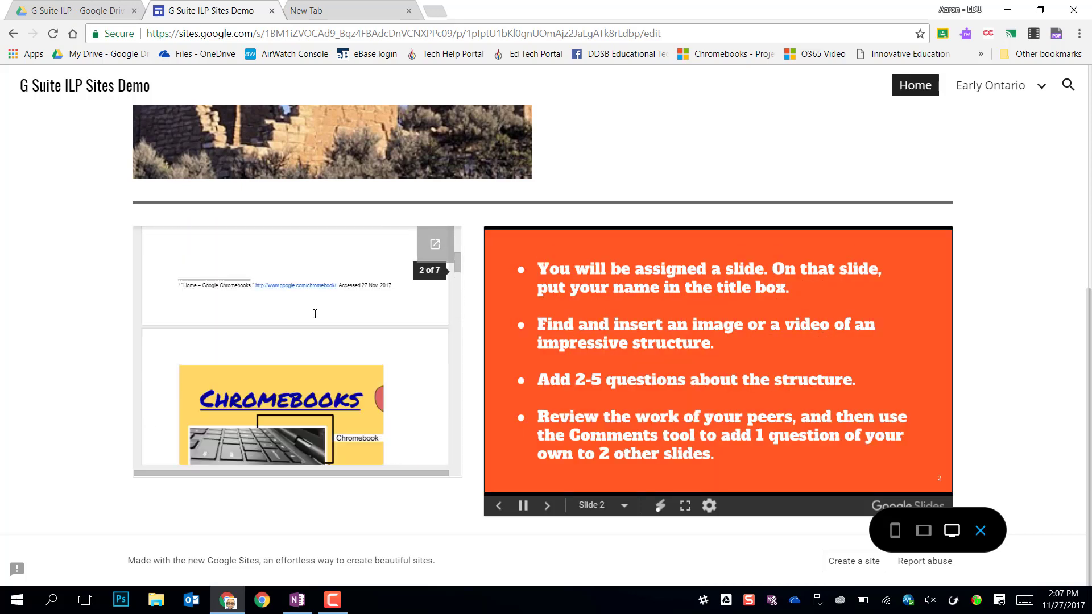
{"action": "scroll", "coordinate": [315, 314], "scroll_direction": "up", "scroll_amount": 10}
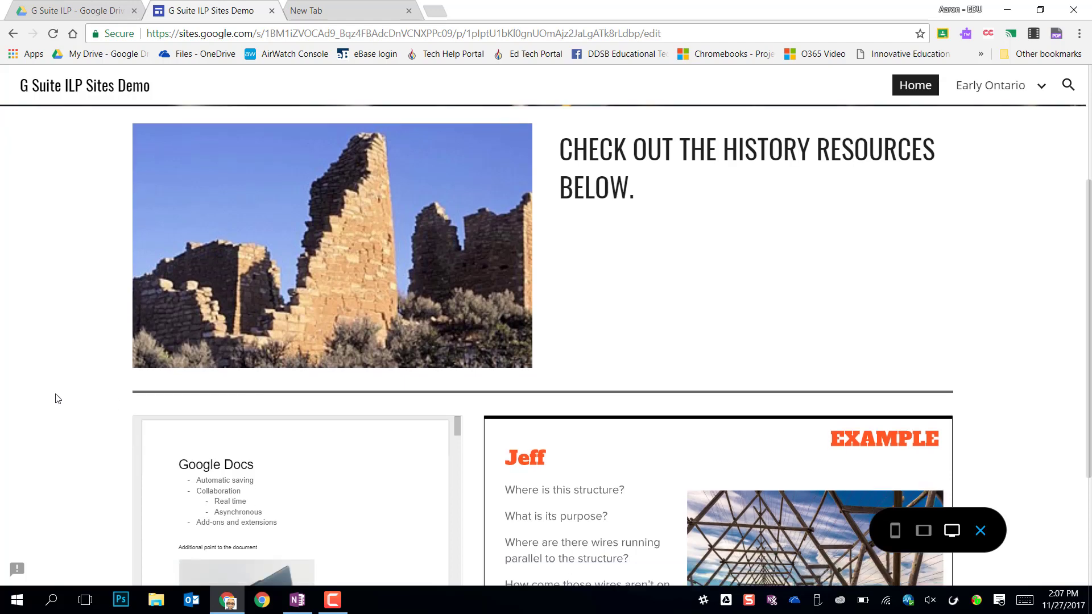
{"action": "scroll", "coordinate": [57, 400], "scroll_direction": "down", "scroll_amount": 3}
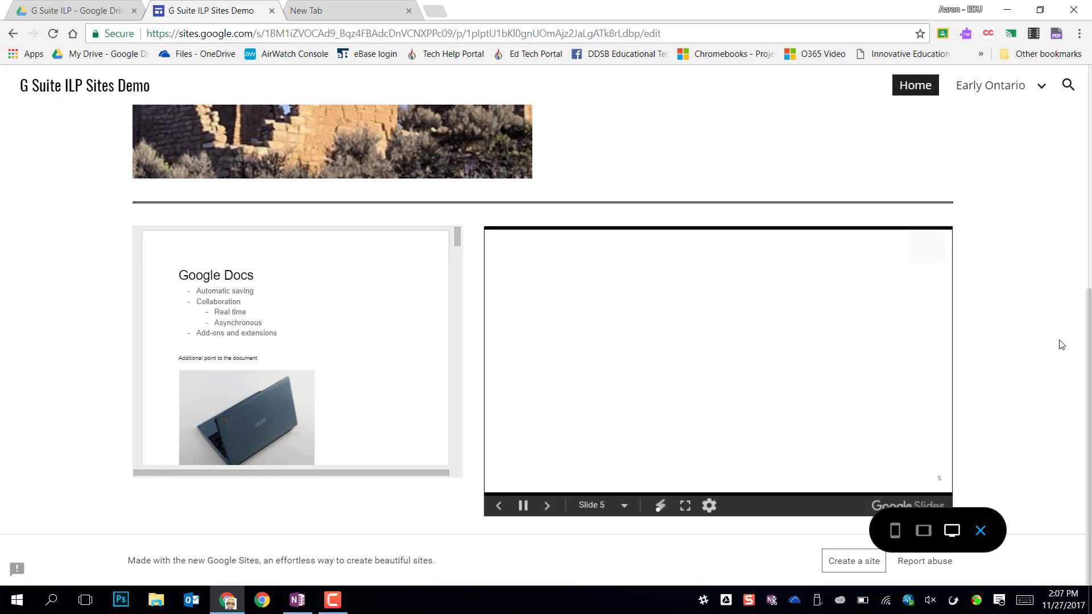
{"action": "left_click", "coordinate": [924, 545]}
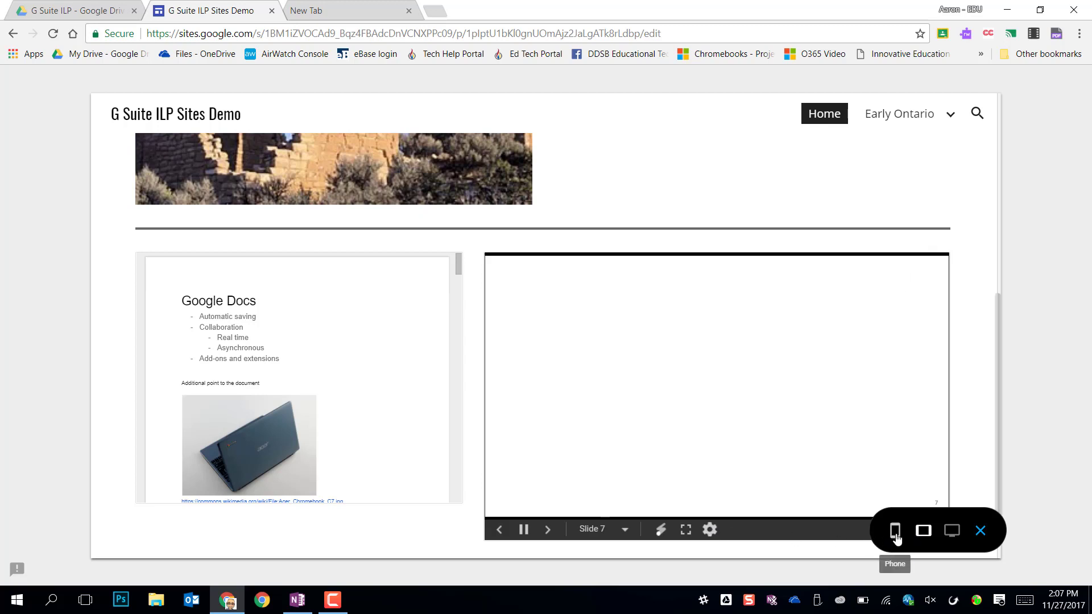
{"action": "left_click", "coordinate": [895, 534]}
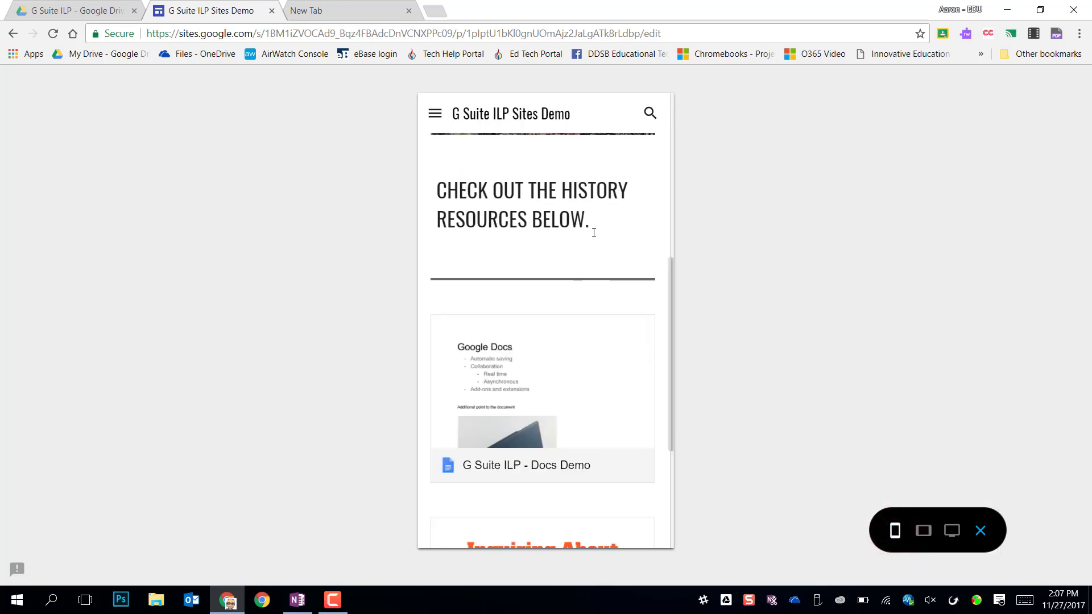
{"action": "scroll", "coordinate": [626, 231], "scroll_direction": "down", "scroll_amount": 5}
{"action": "scroll", "coordinate": [631, 377], "scroll_direction": "up", "scroll_amount": 6}
{"action": "scroll", "coordinate": [654, 330], "scroll_direction": "up", "scroll_amount": 5}
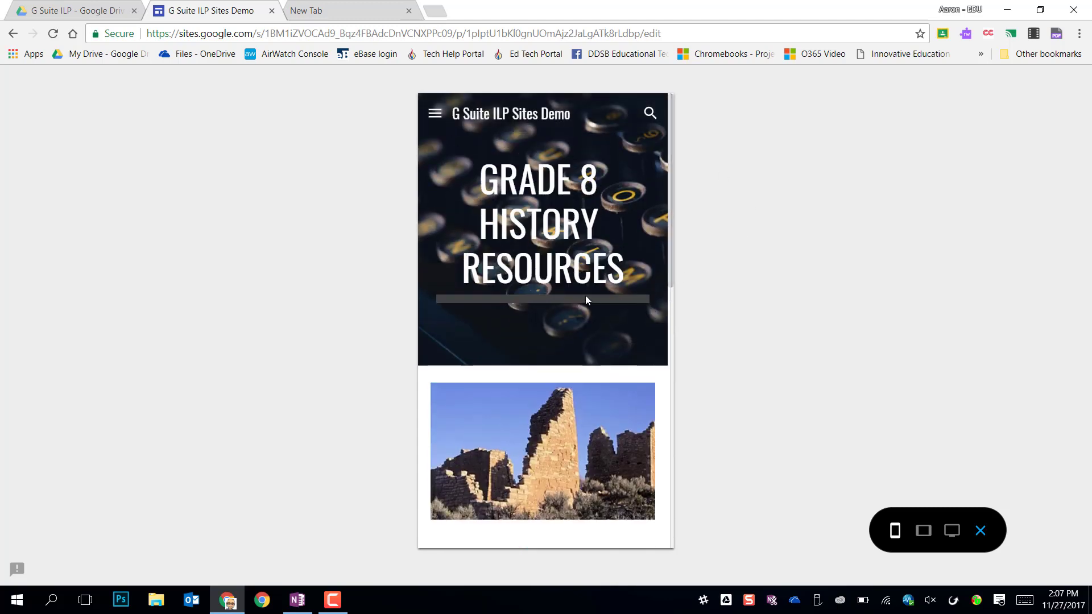
{"action": "scroll", "coordinate": [584, 300], "scroll_direction": "down", "scroll_amount": 10}
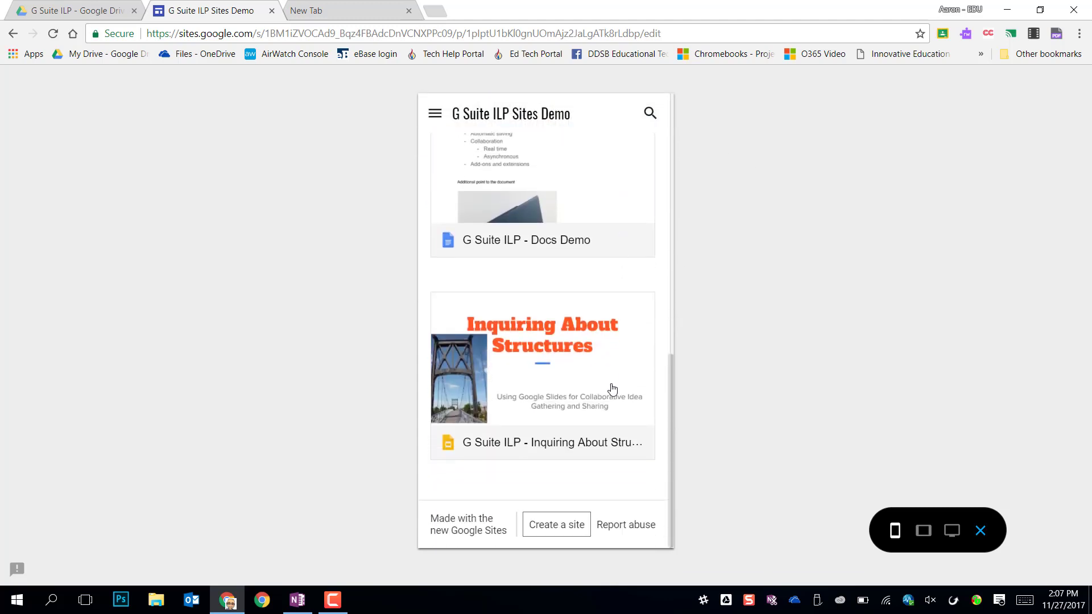
{"action": "scroll", "coordinate": [578, 401], "scroll_direction": "up", "scroll_amount": 10}
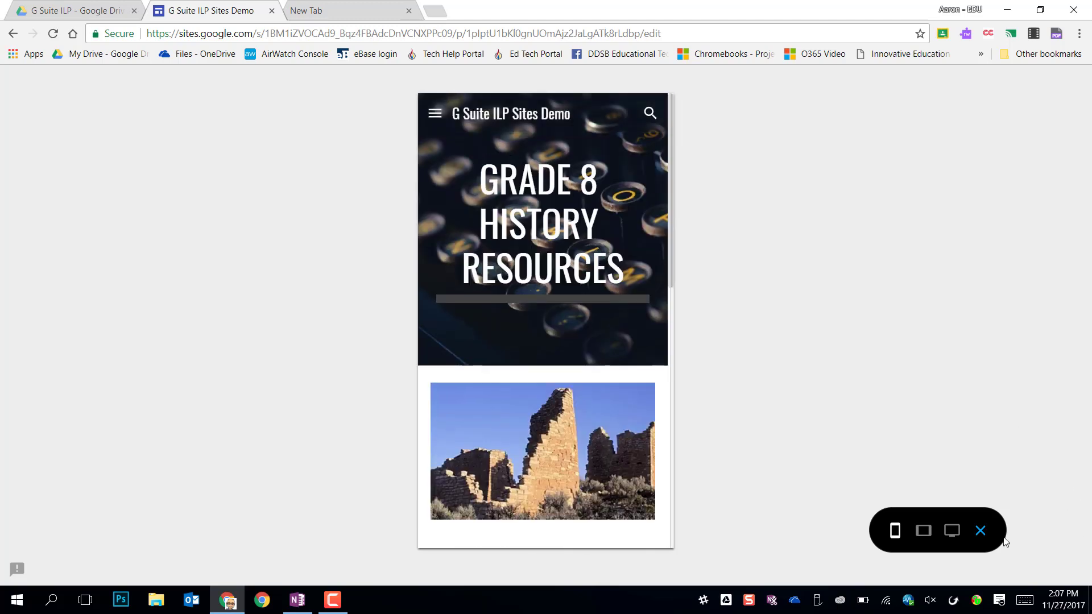
{"action": "left_click", "coordinate": [980, 530]}
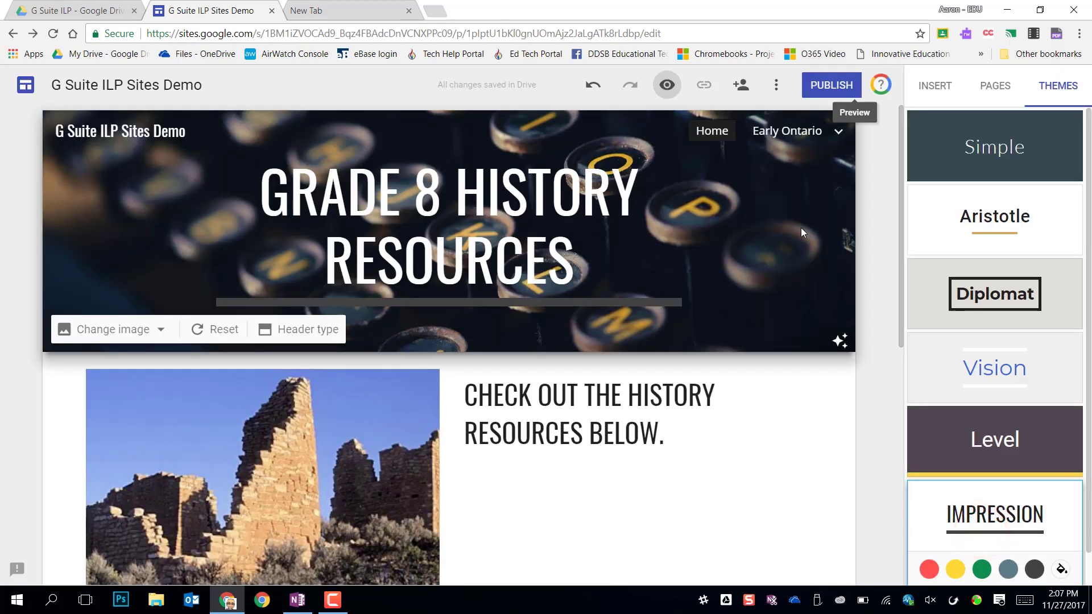
{"action": "left_click", "coordinate": [868, 181]}
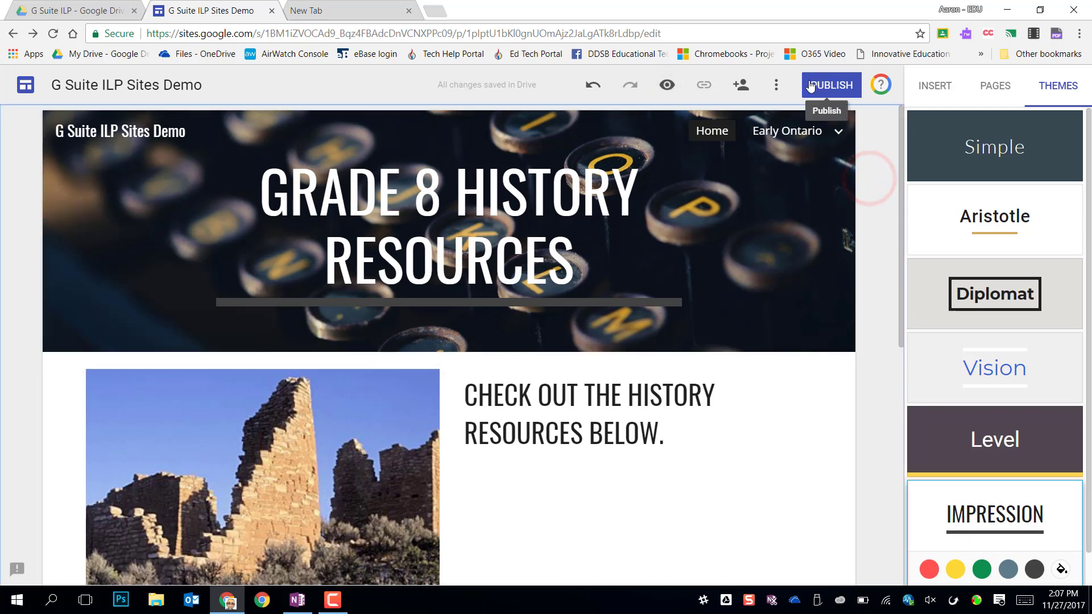
{"action": "left_click", "coordinate": [68, 266]}
{"action": "left_click", "coordinate": [878, 241]}
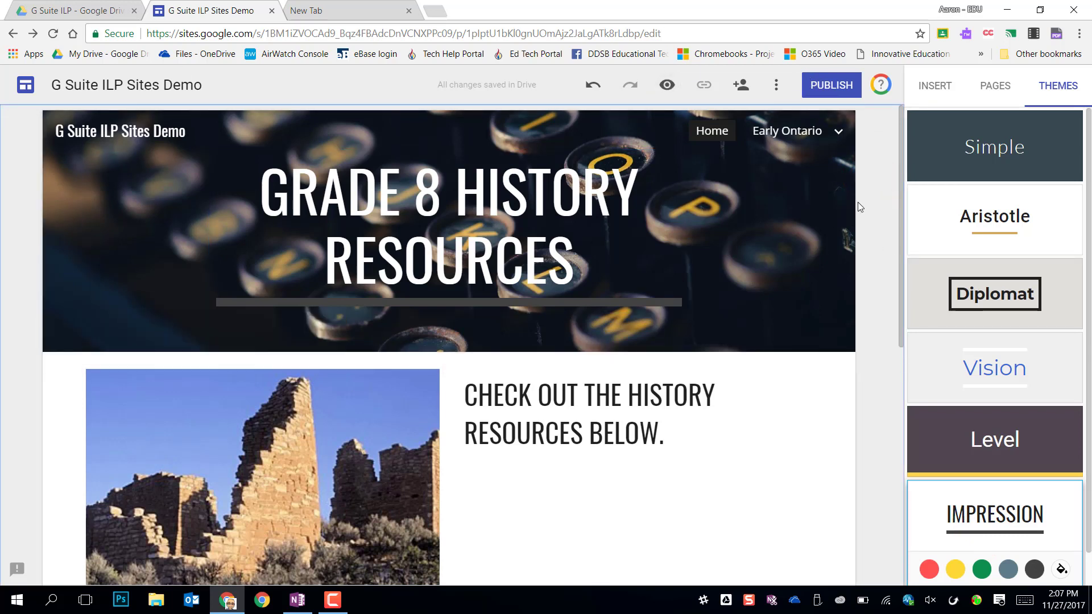
{"action": "left_click", "coordinate": [834, 86]}
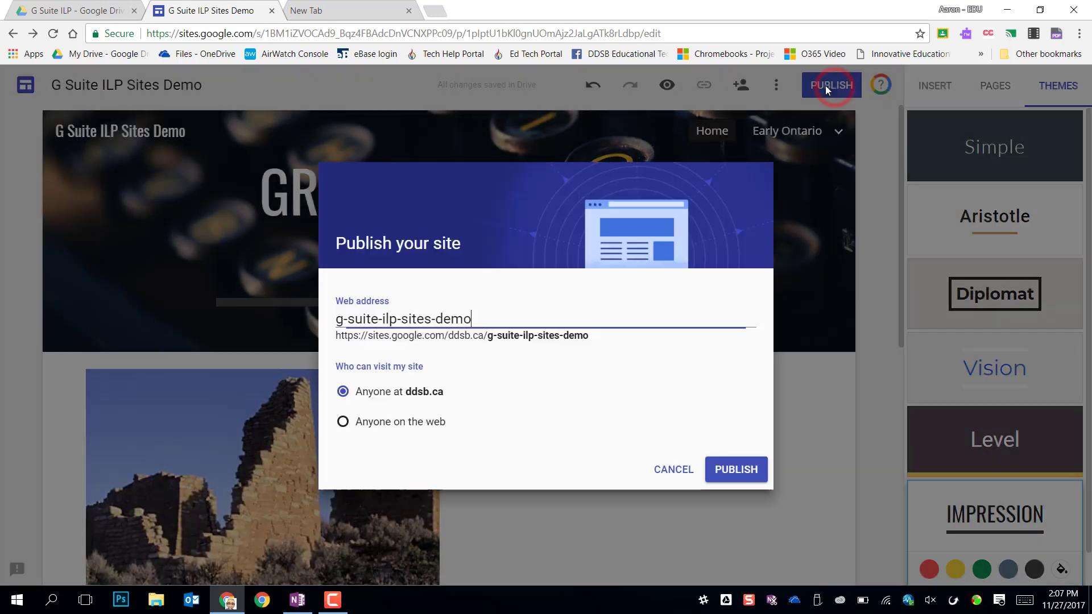
{"action": "left_click_drag", "start_coordinate": [516, 318], "coordinate": [322, 324]}
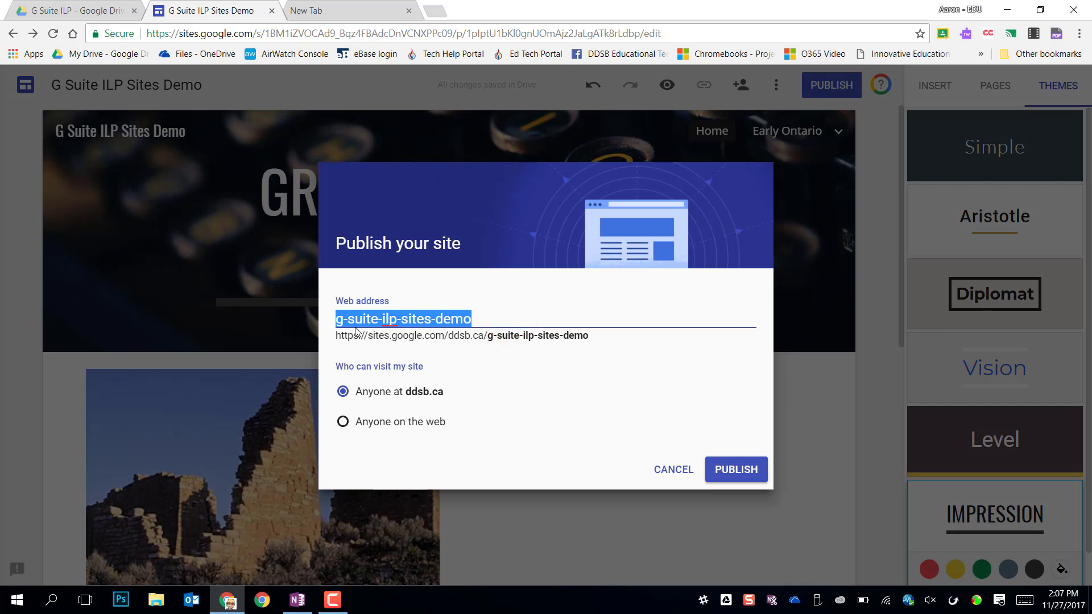
{"action": "key", "text": "BackSpace"}
{"action": "type", "text": "g-"}
{"action": "type", "text": "uite"}
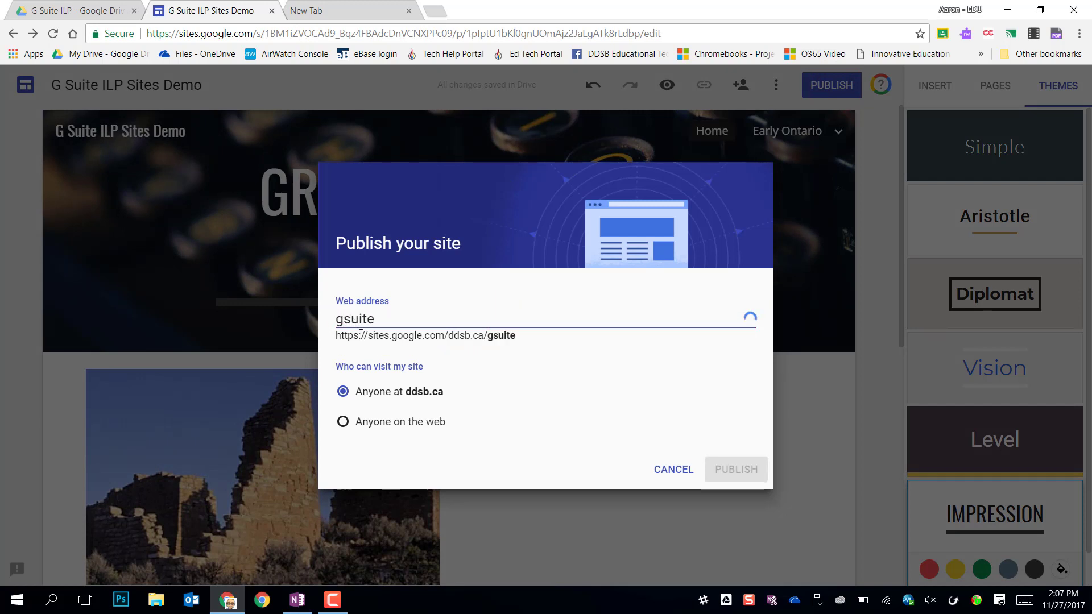
{"action": "left_click", "coordinate": [544, 465]}
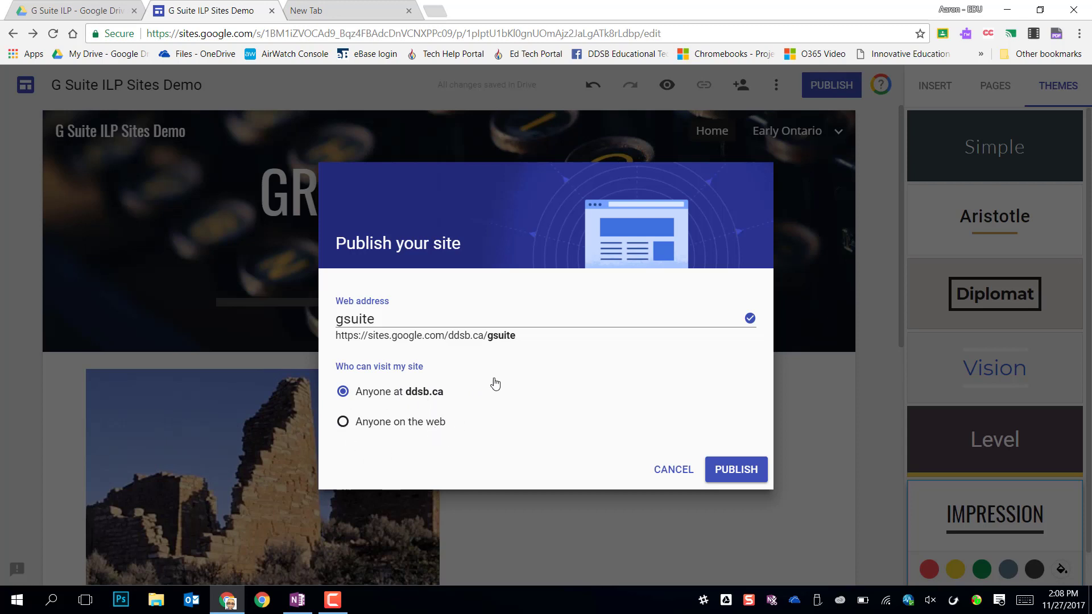
{"action": "left_click_drag", "start_coordinate": [535, 335], "coordinate": [337, 335]}
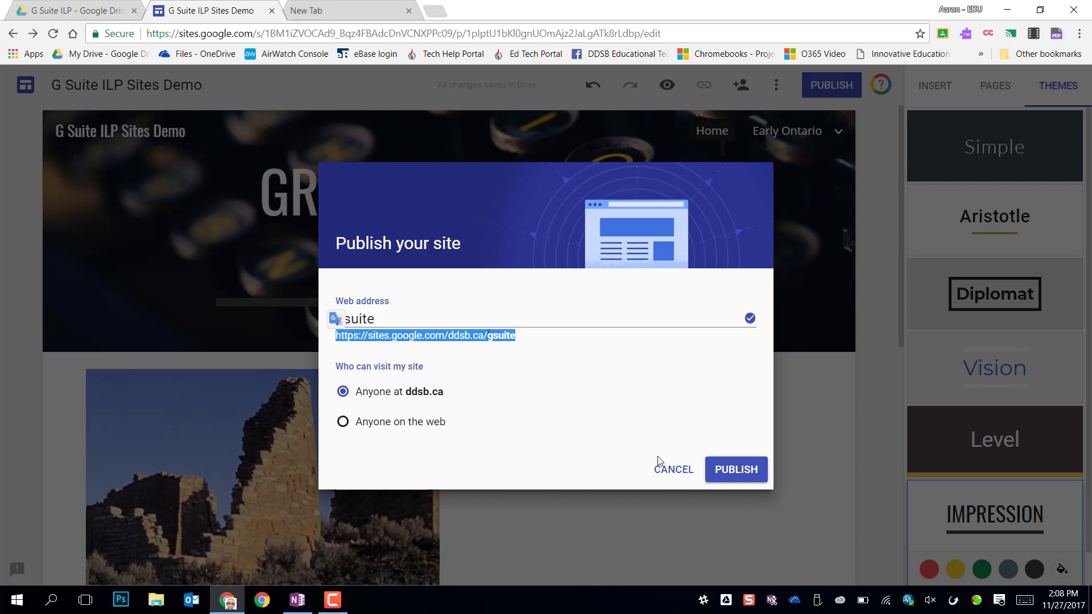
{"action": "left_click", "coordinate": [671, 470]}
{"action": "scroll", "coordinate": [601, 398], "scroll_direction": "down", "scroll_amount": 6}
{"action": "scroll", "coordinate": [704, 407], "scroll_direction": "up", "scroll_amount": 5}
{"action": "scroll", "coordinate": [820, 382], "scroll_direction": "up", "scroll_amount": 2}
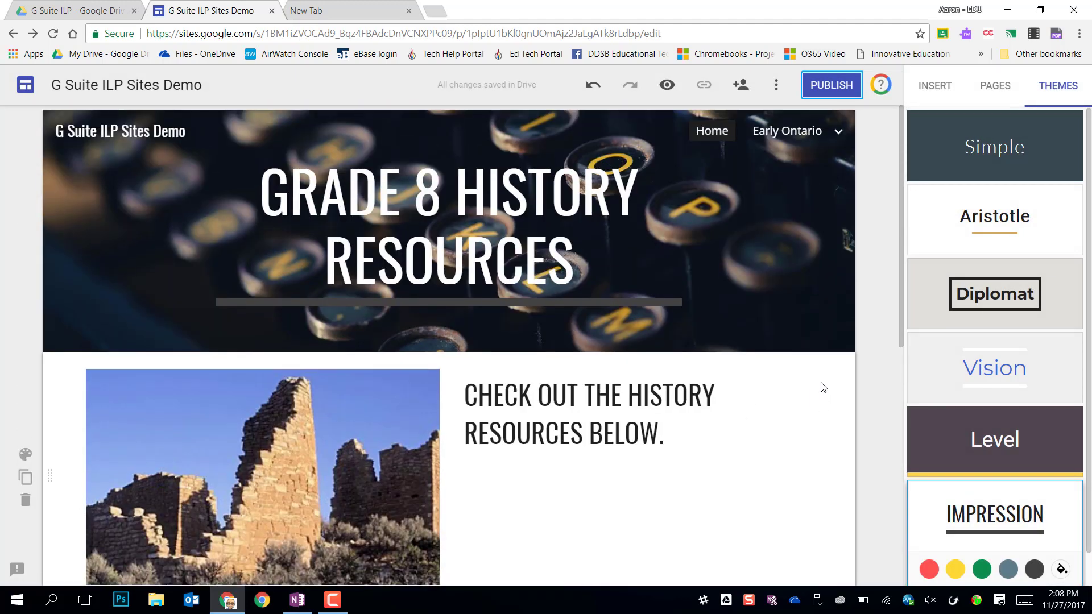